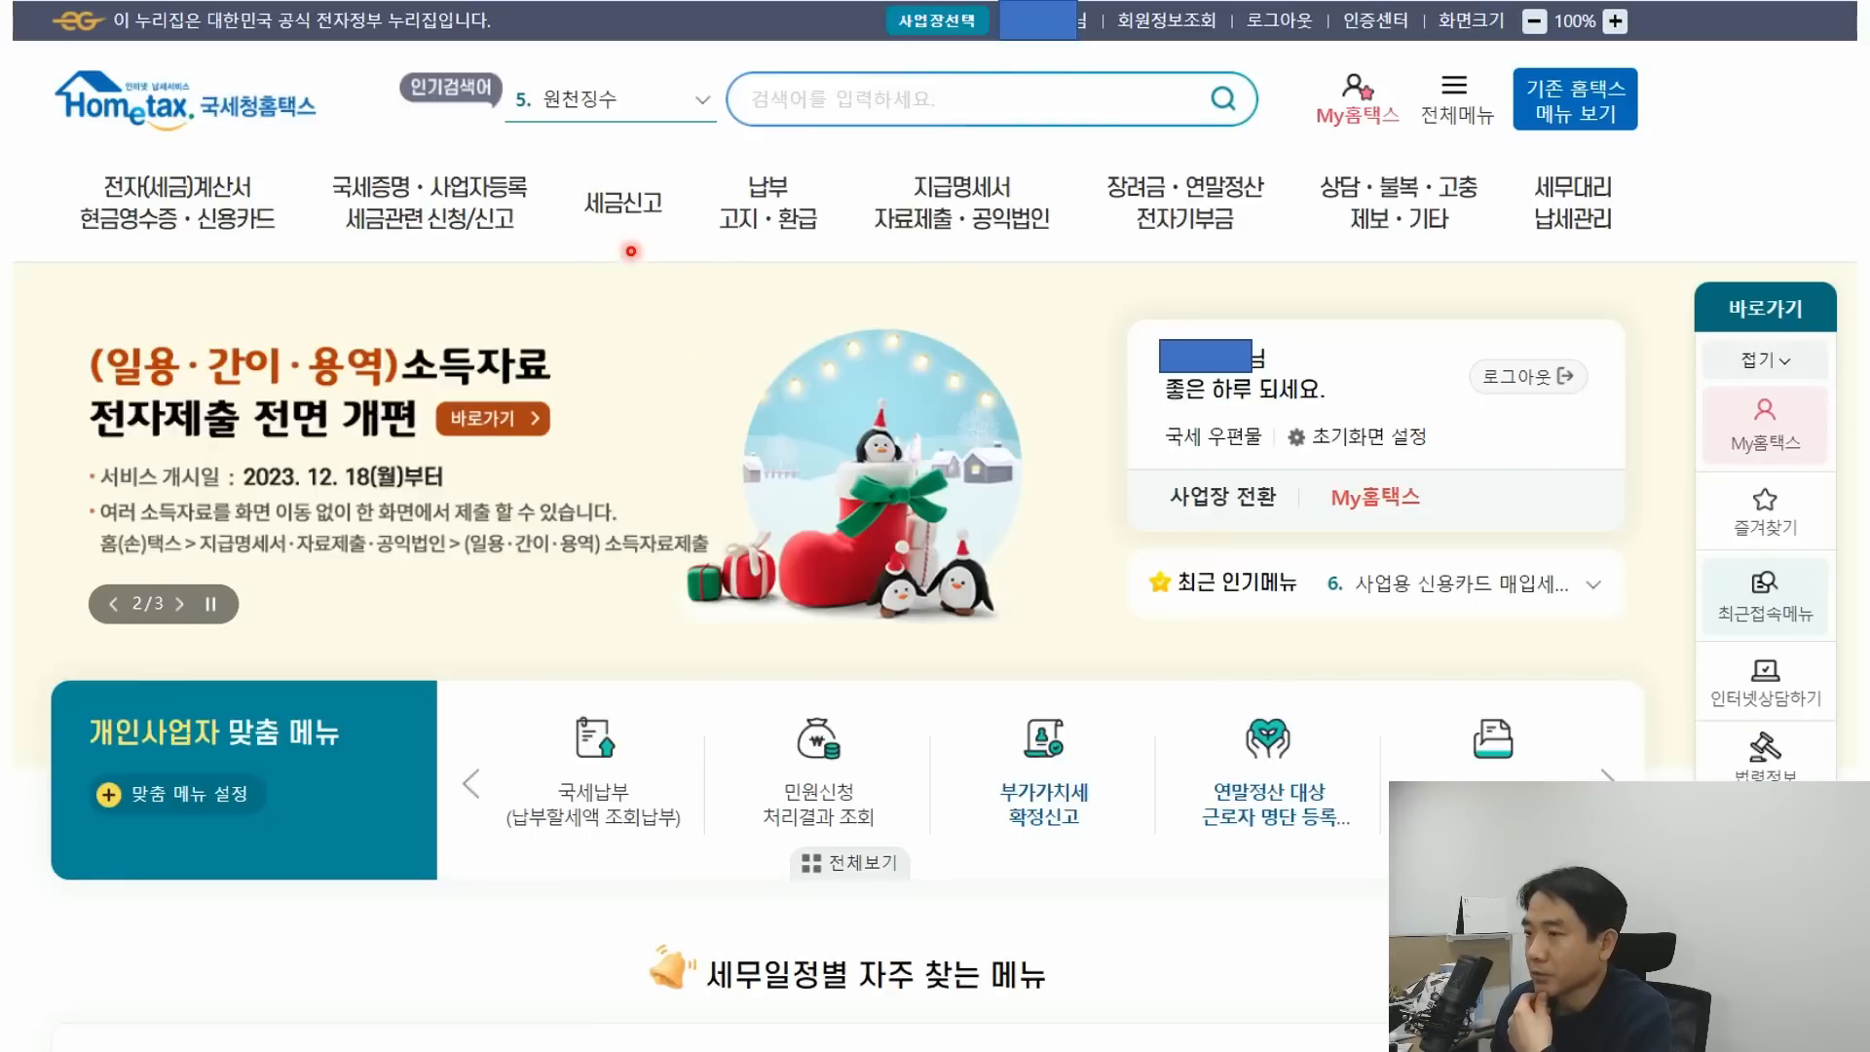
Open the regular VAT return (정기신고 확정/예정) for simplified taxpayers (간이과세자)
left_click(623, 219)
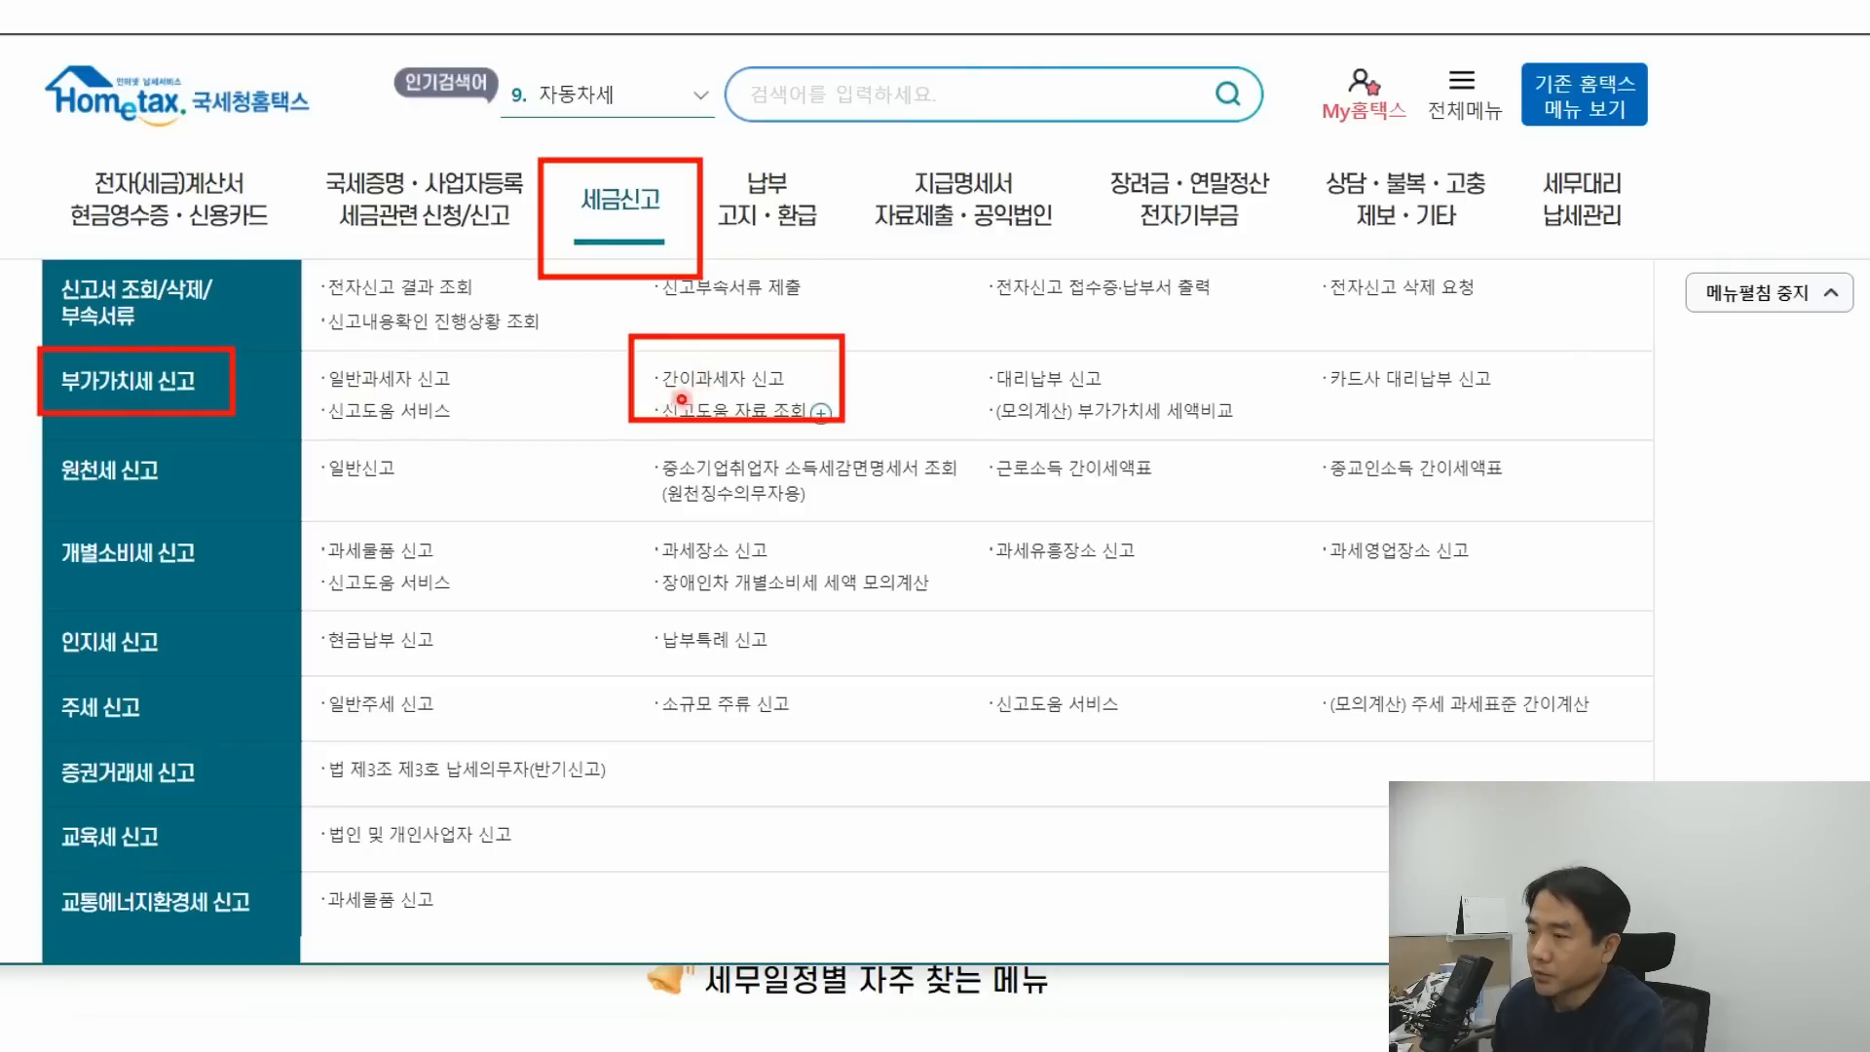
left_click(707, 377)
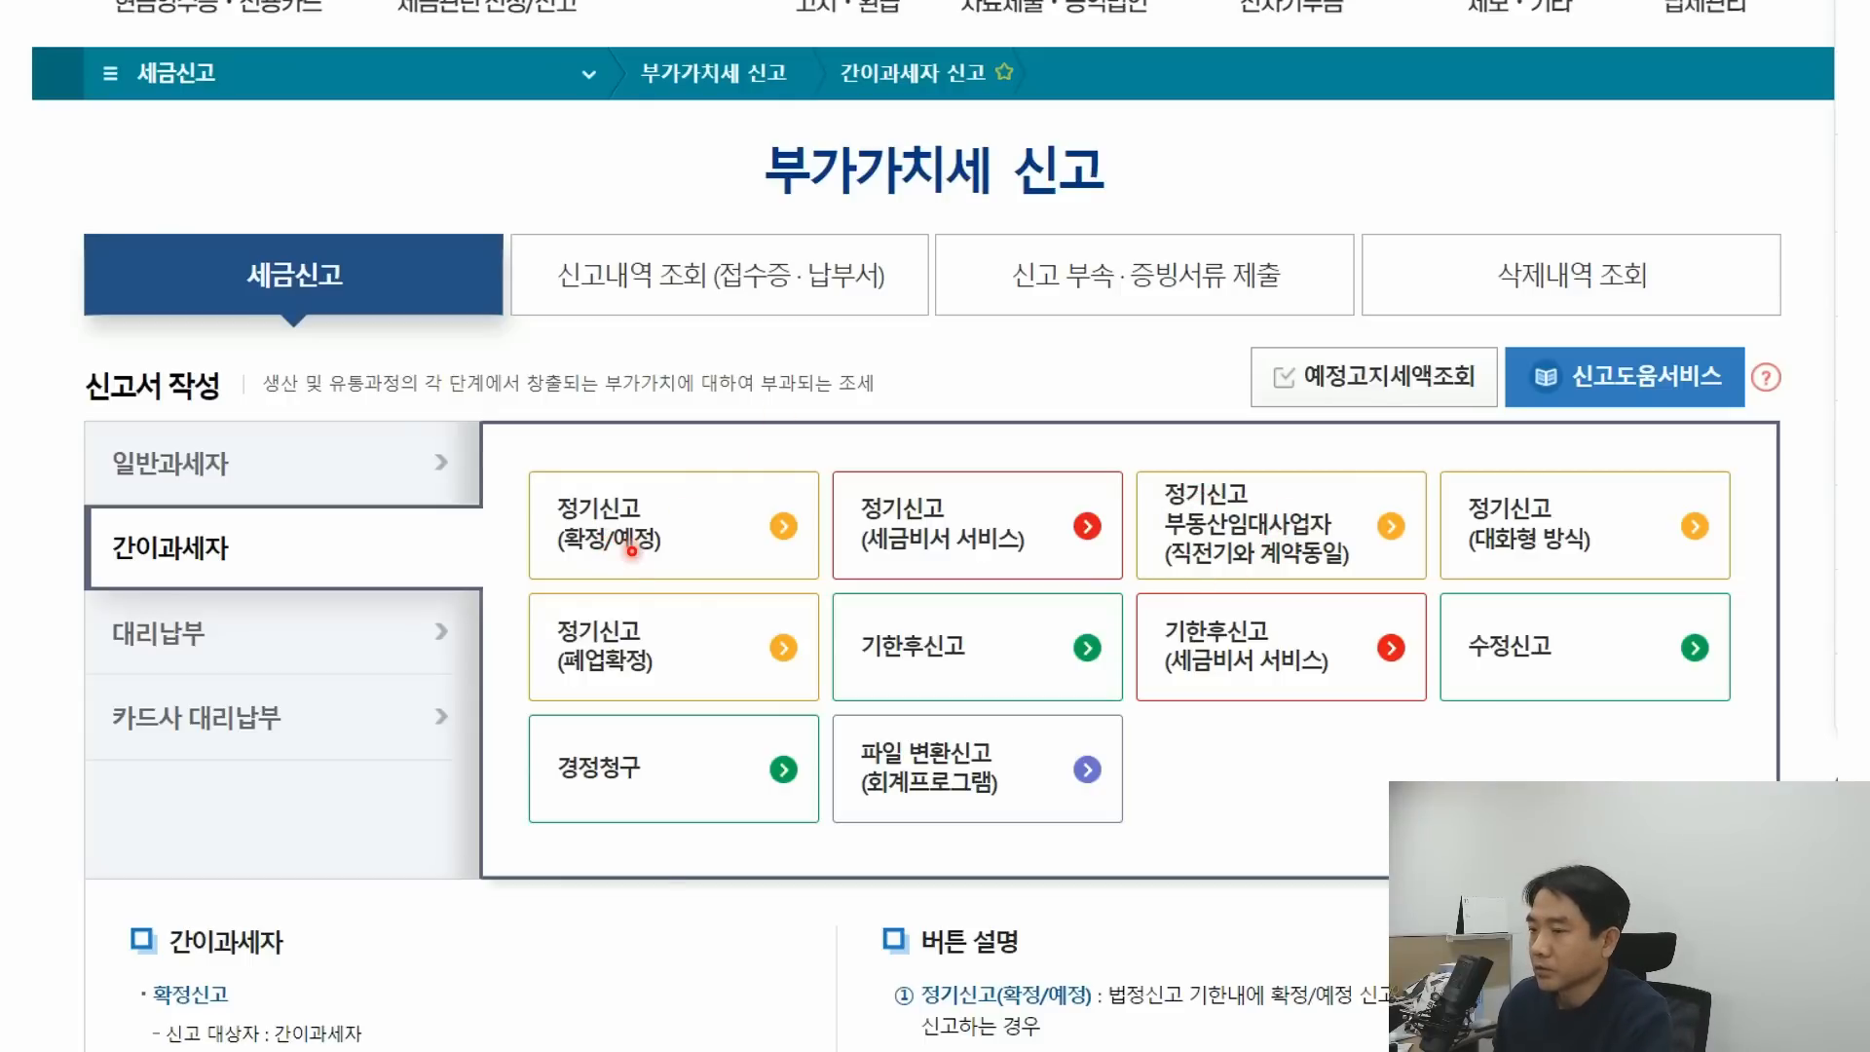
left_click(672, 520)
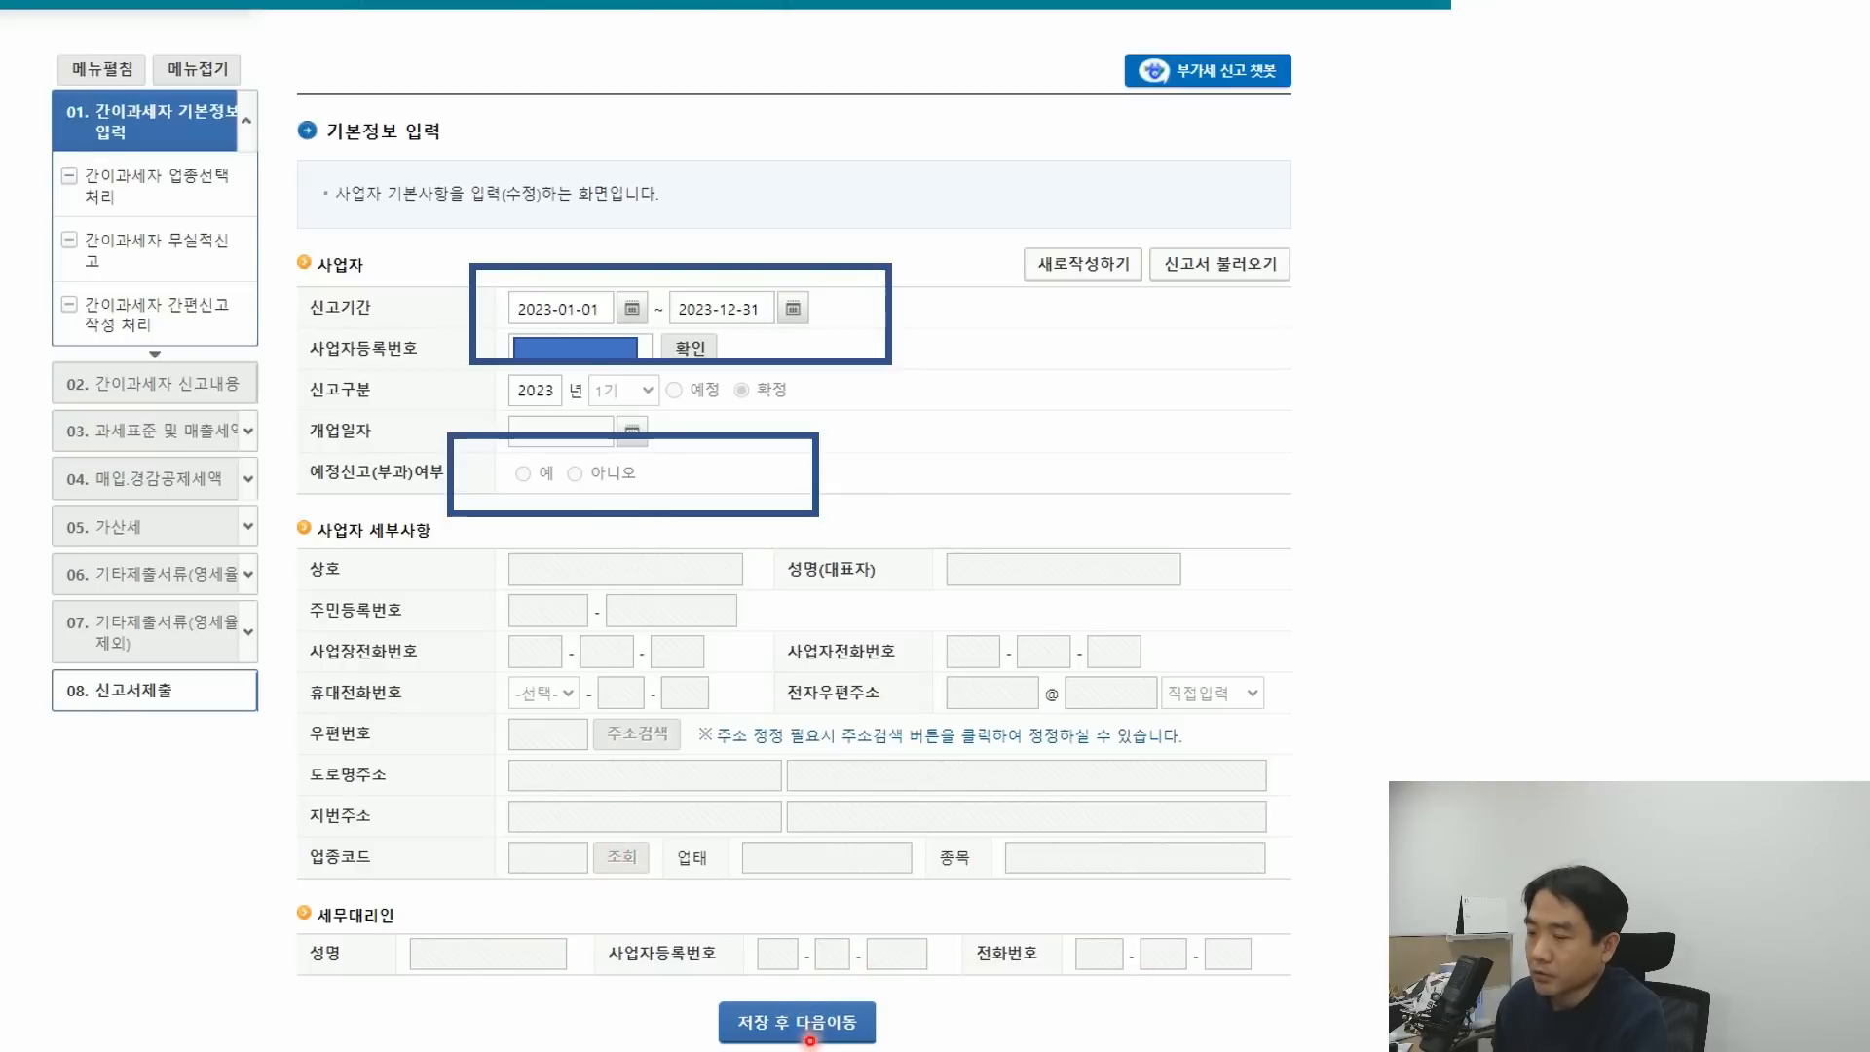
Save the return's basic information and business-type selection pages and continue to the report contents (신고내용)
left_click(781, 1000)
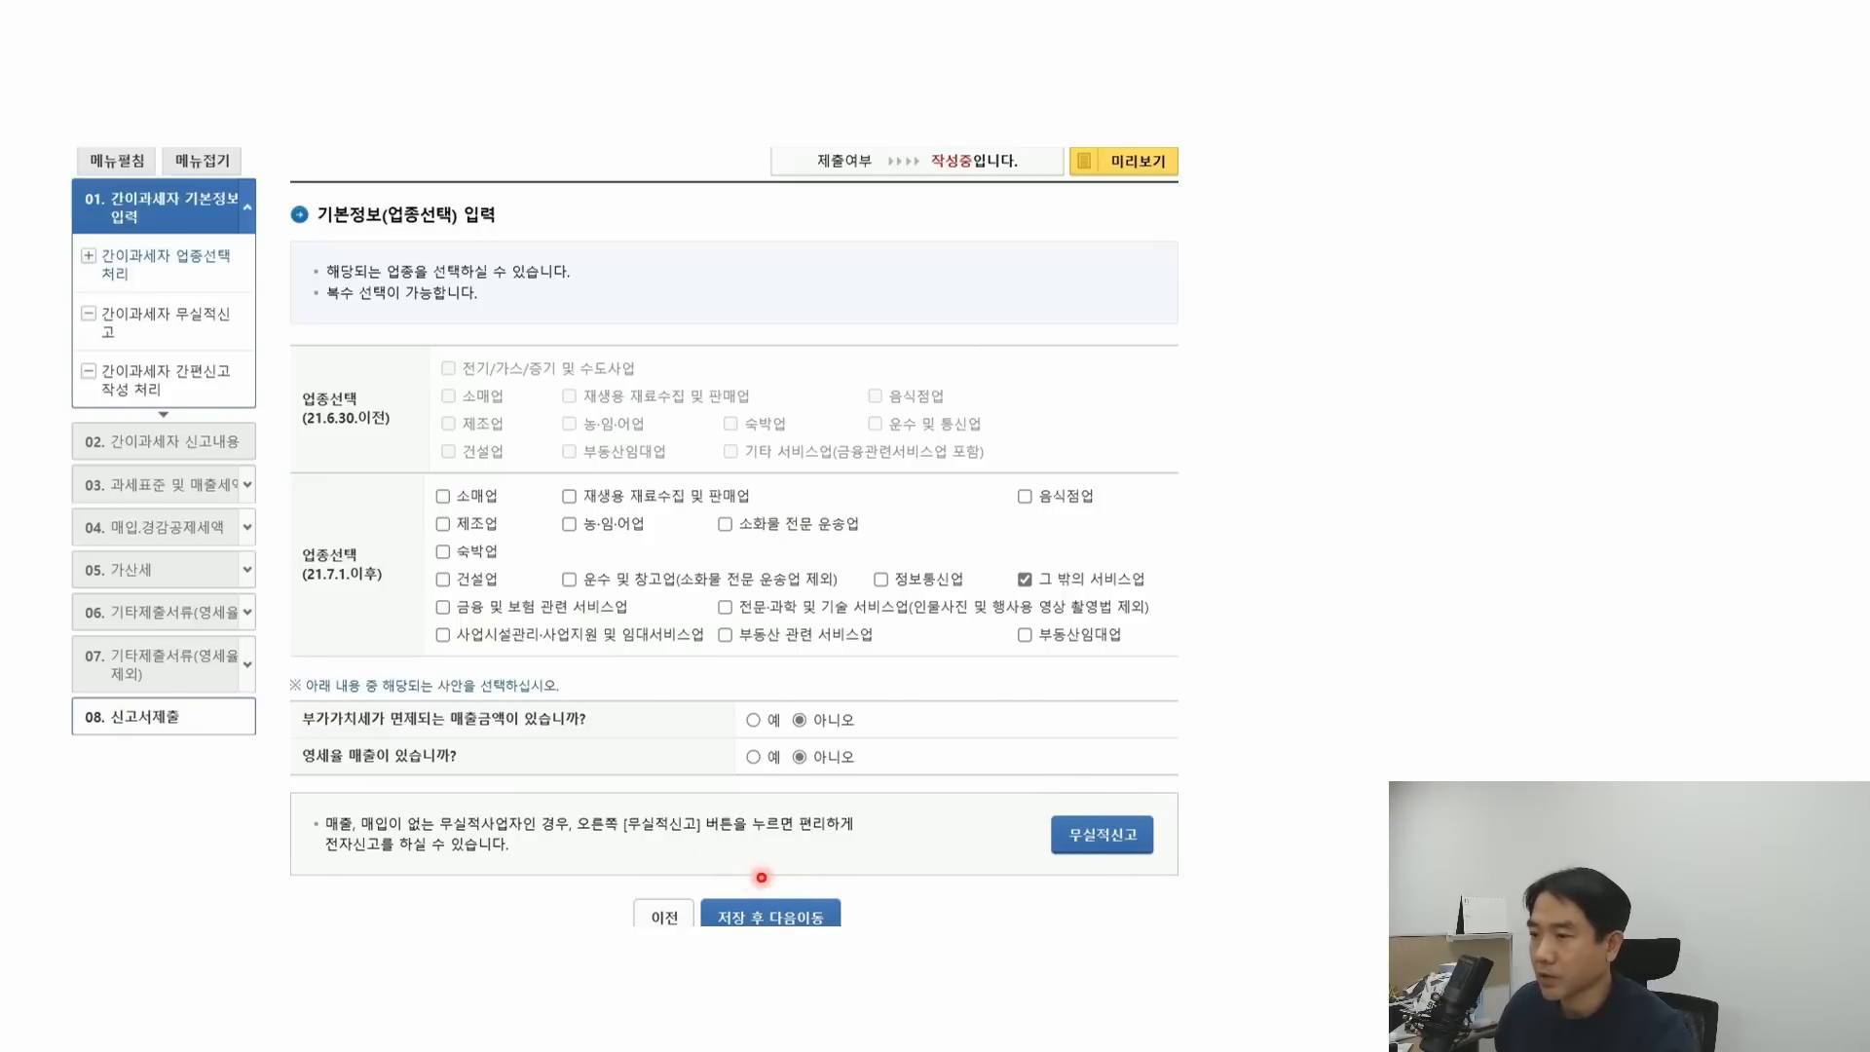
left_click(748, 881)
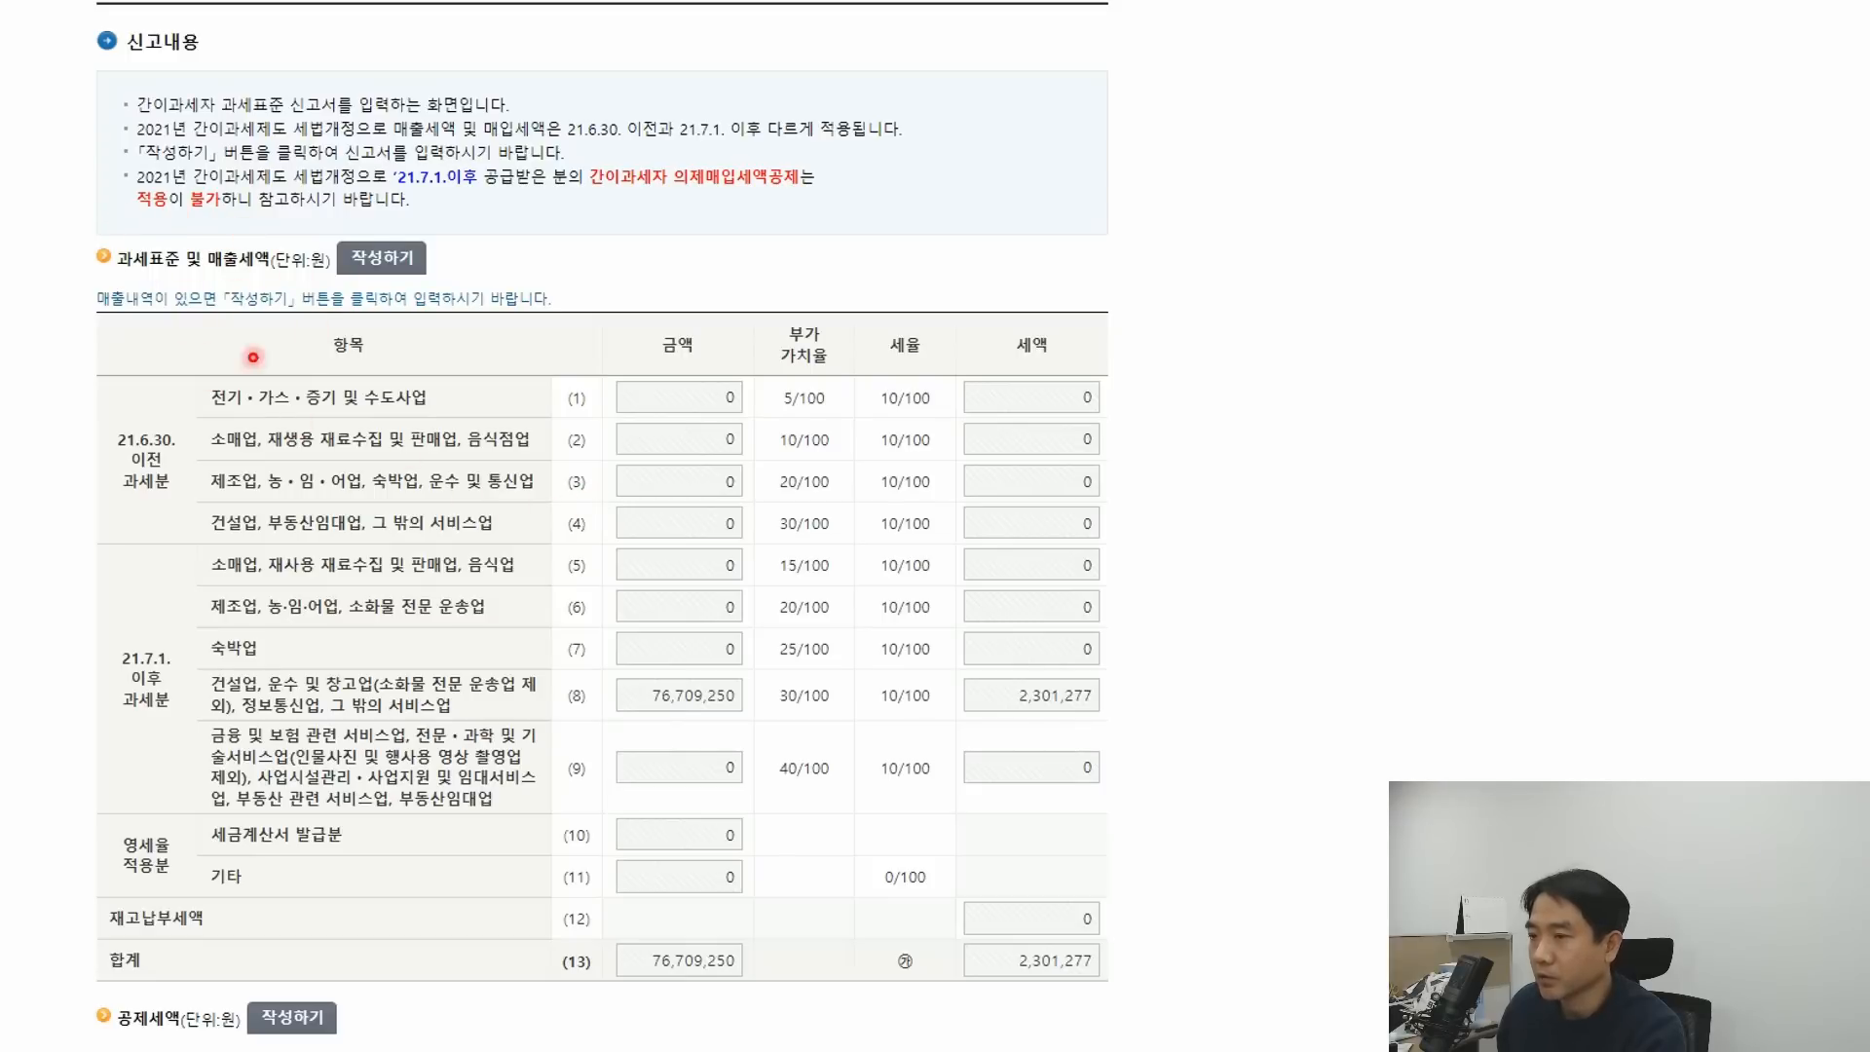
Open the credit card sales summary (신용카드매출금액등 발행금액 집계표) within the tax base and sales tax section
scroll(383, 302, "down", 10)
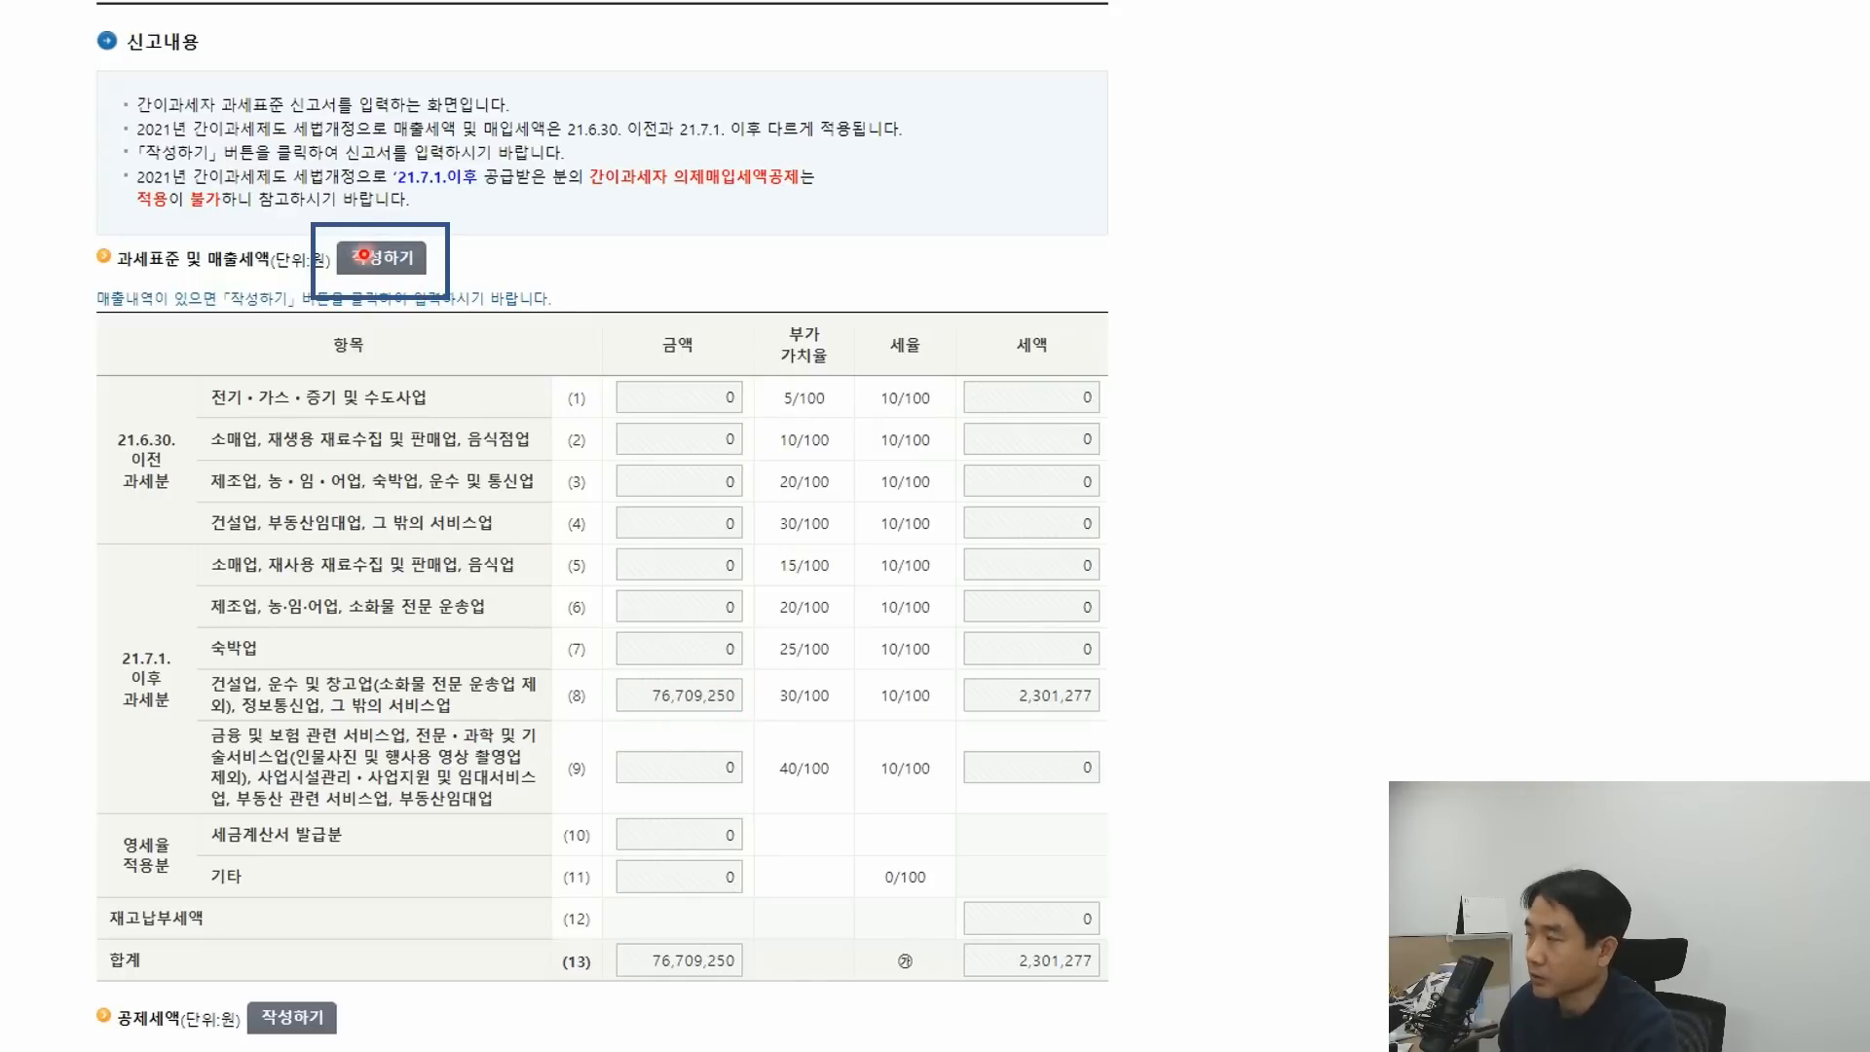
left_click(364, 257)
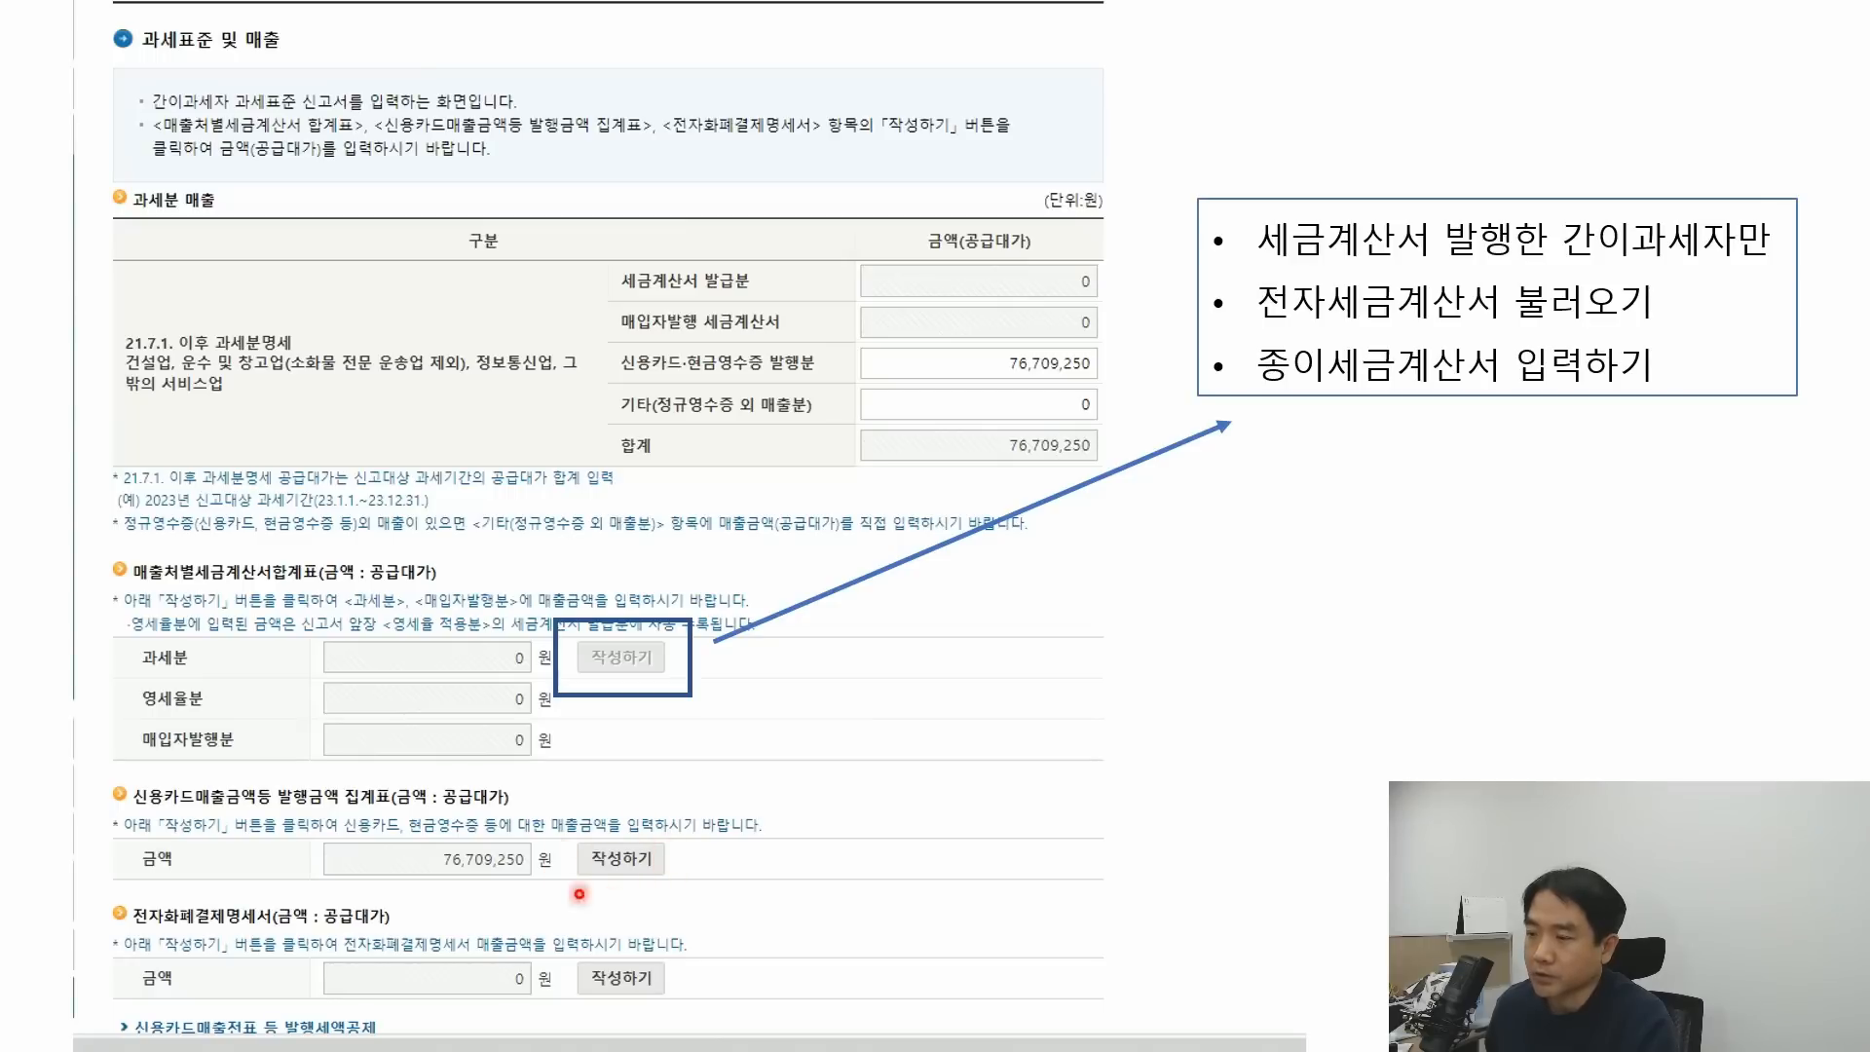
left_click(628, 857)
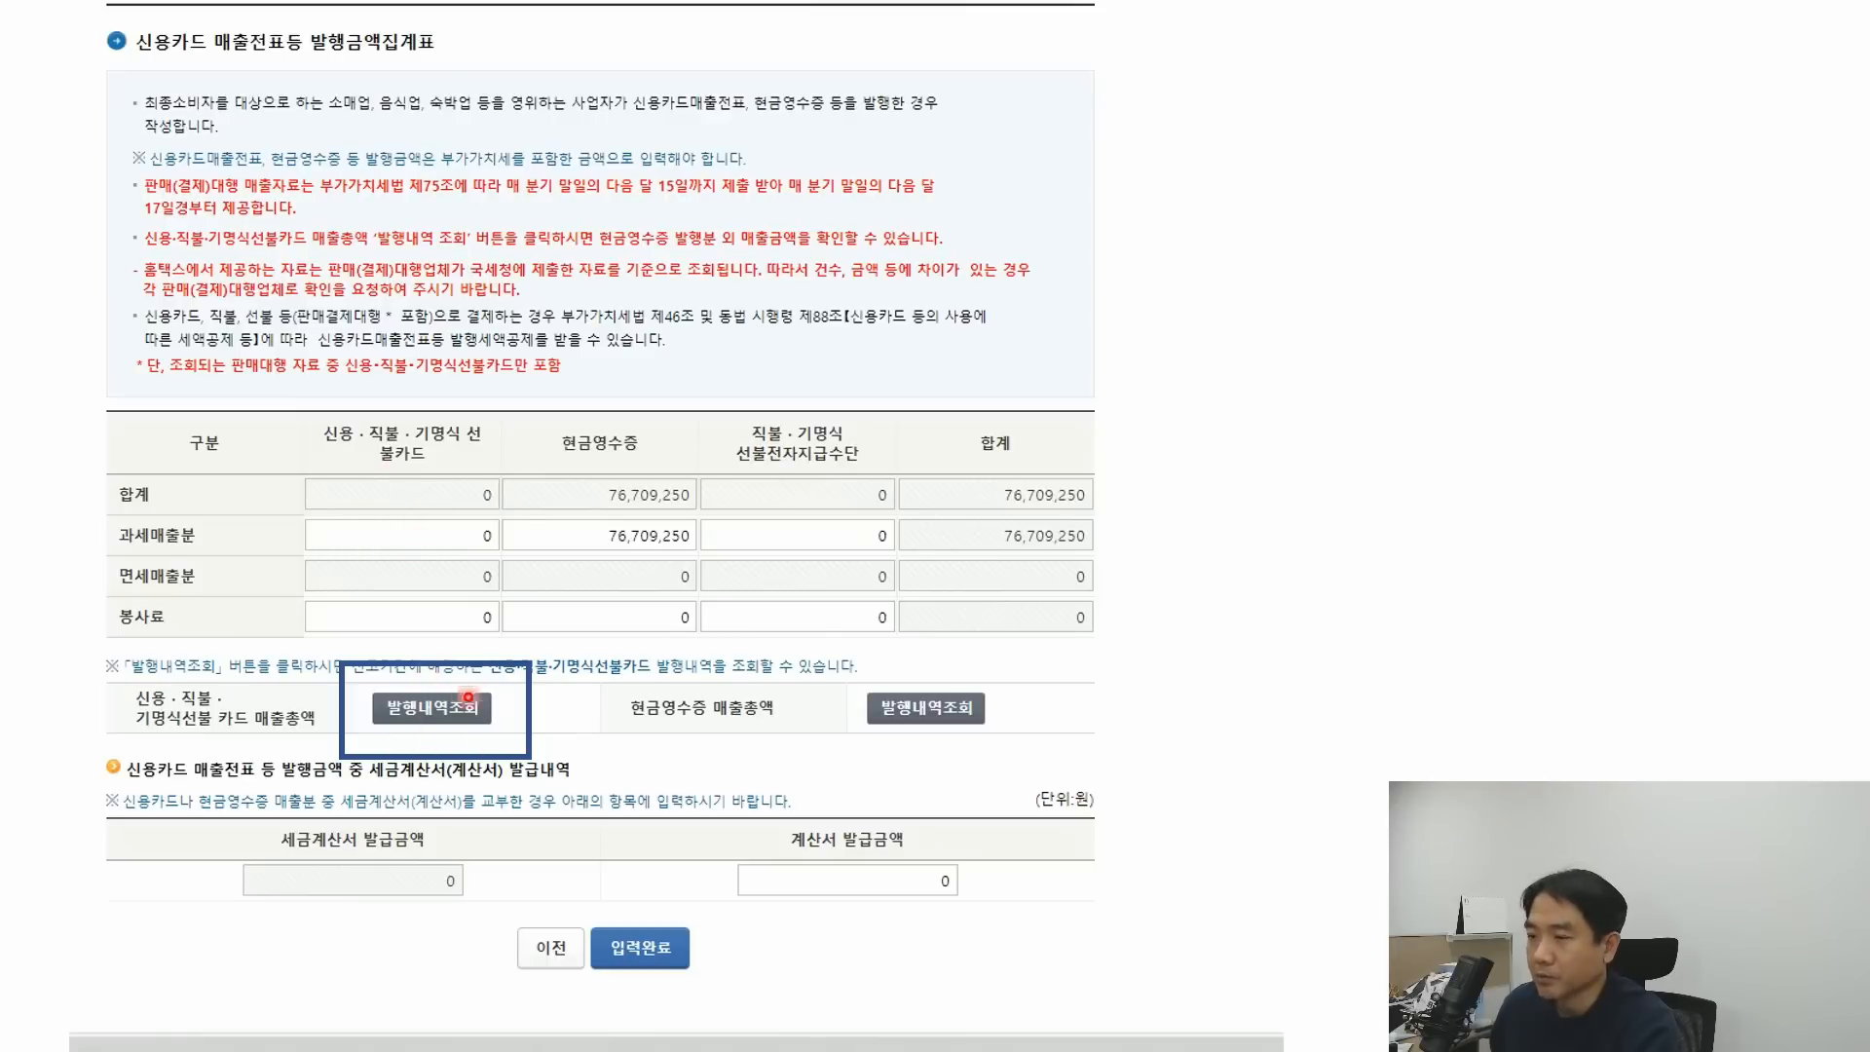
Look up the card and sales-agency issuance details, and save the cash receipt sales into the summary
left_click(467, 698)
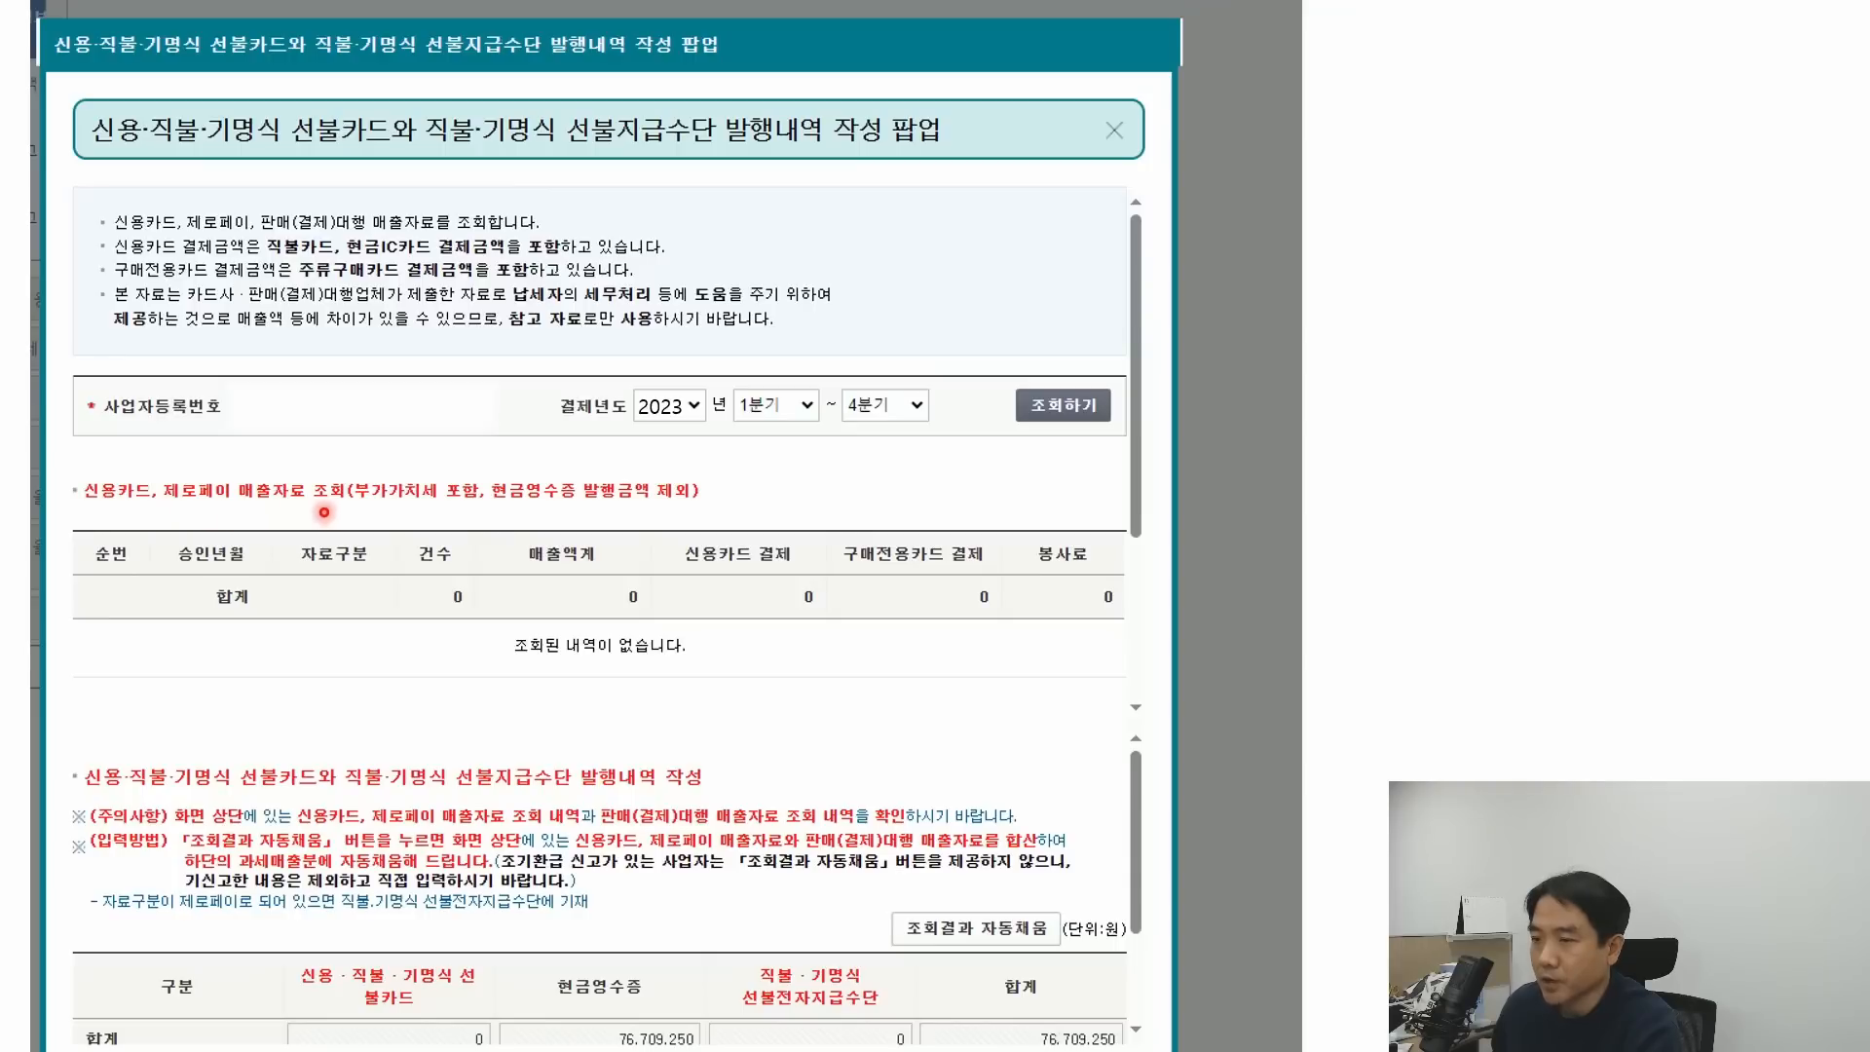
scroll(368, 509, "down", 3)
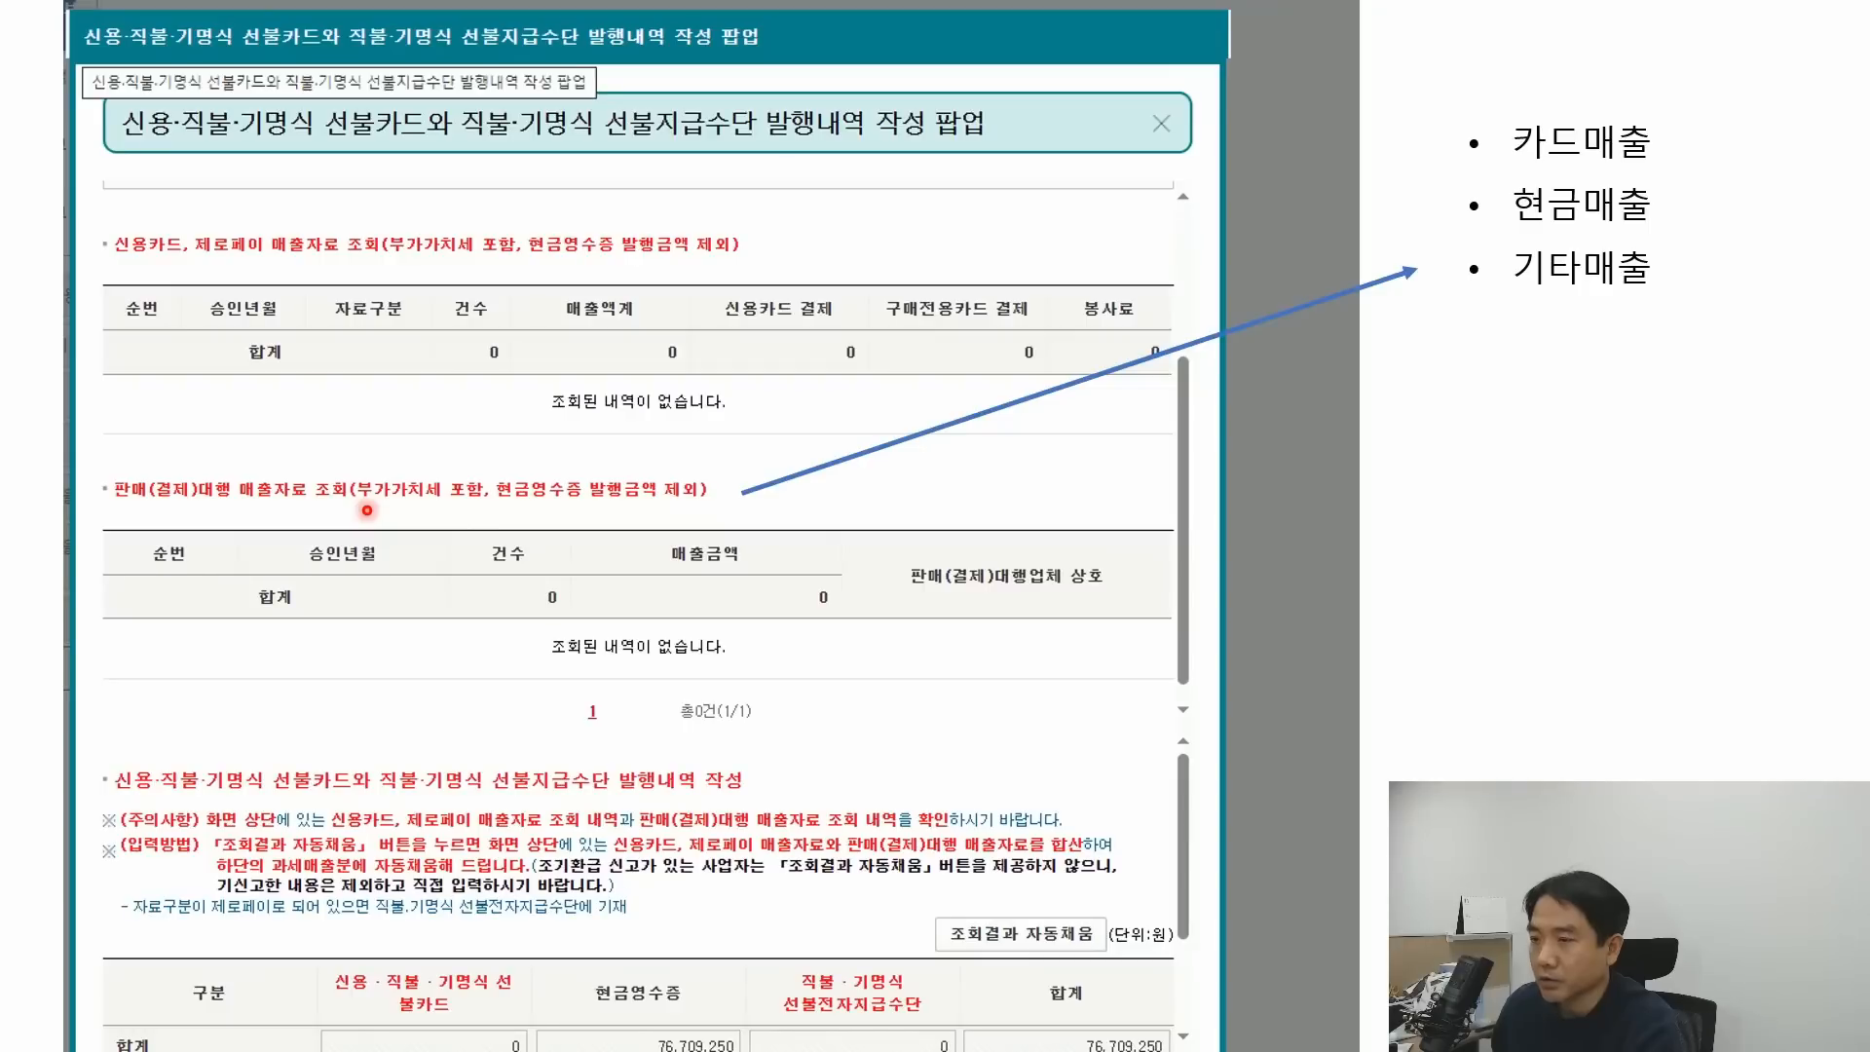
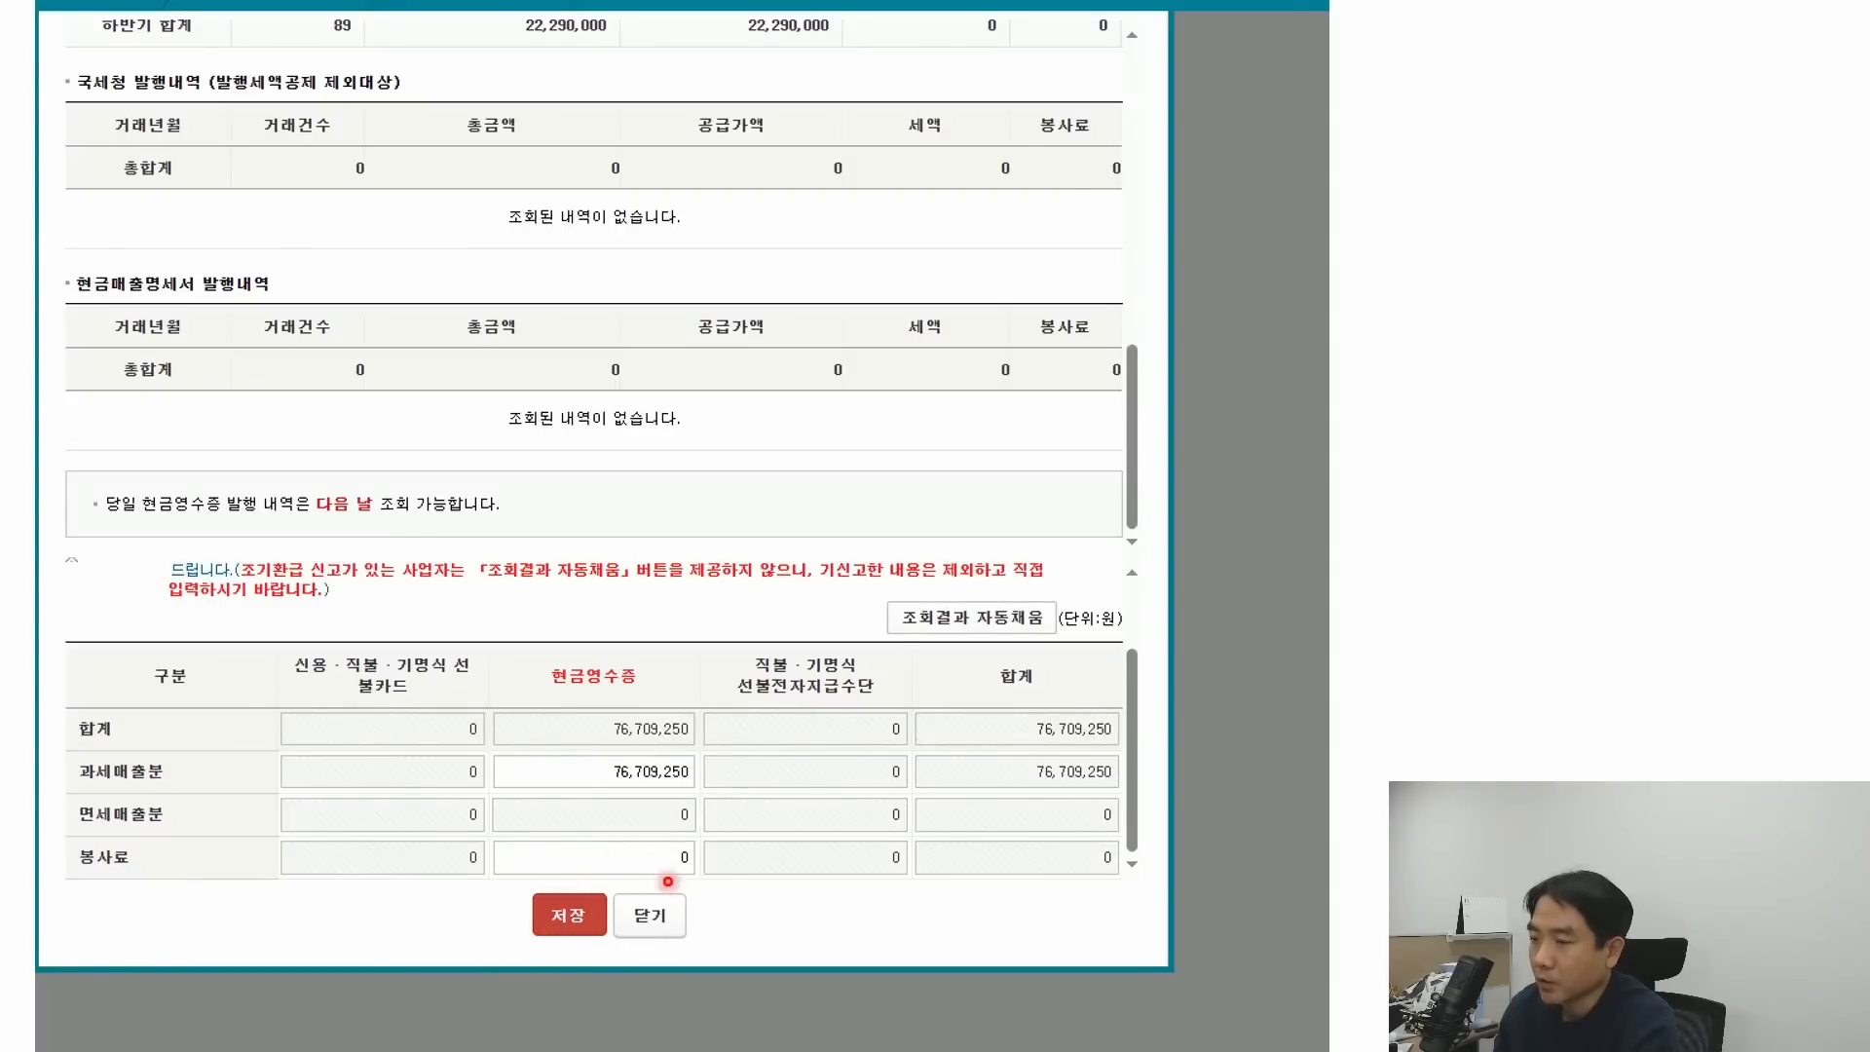
left_click(569, 916)
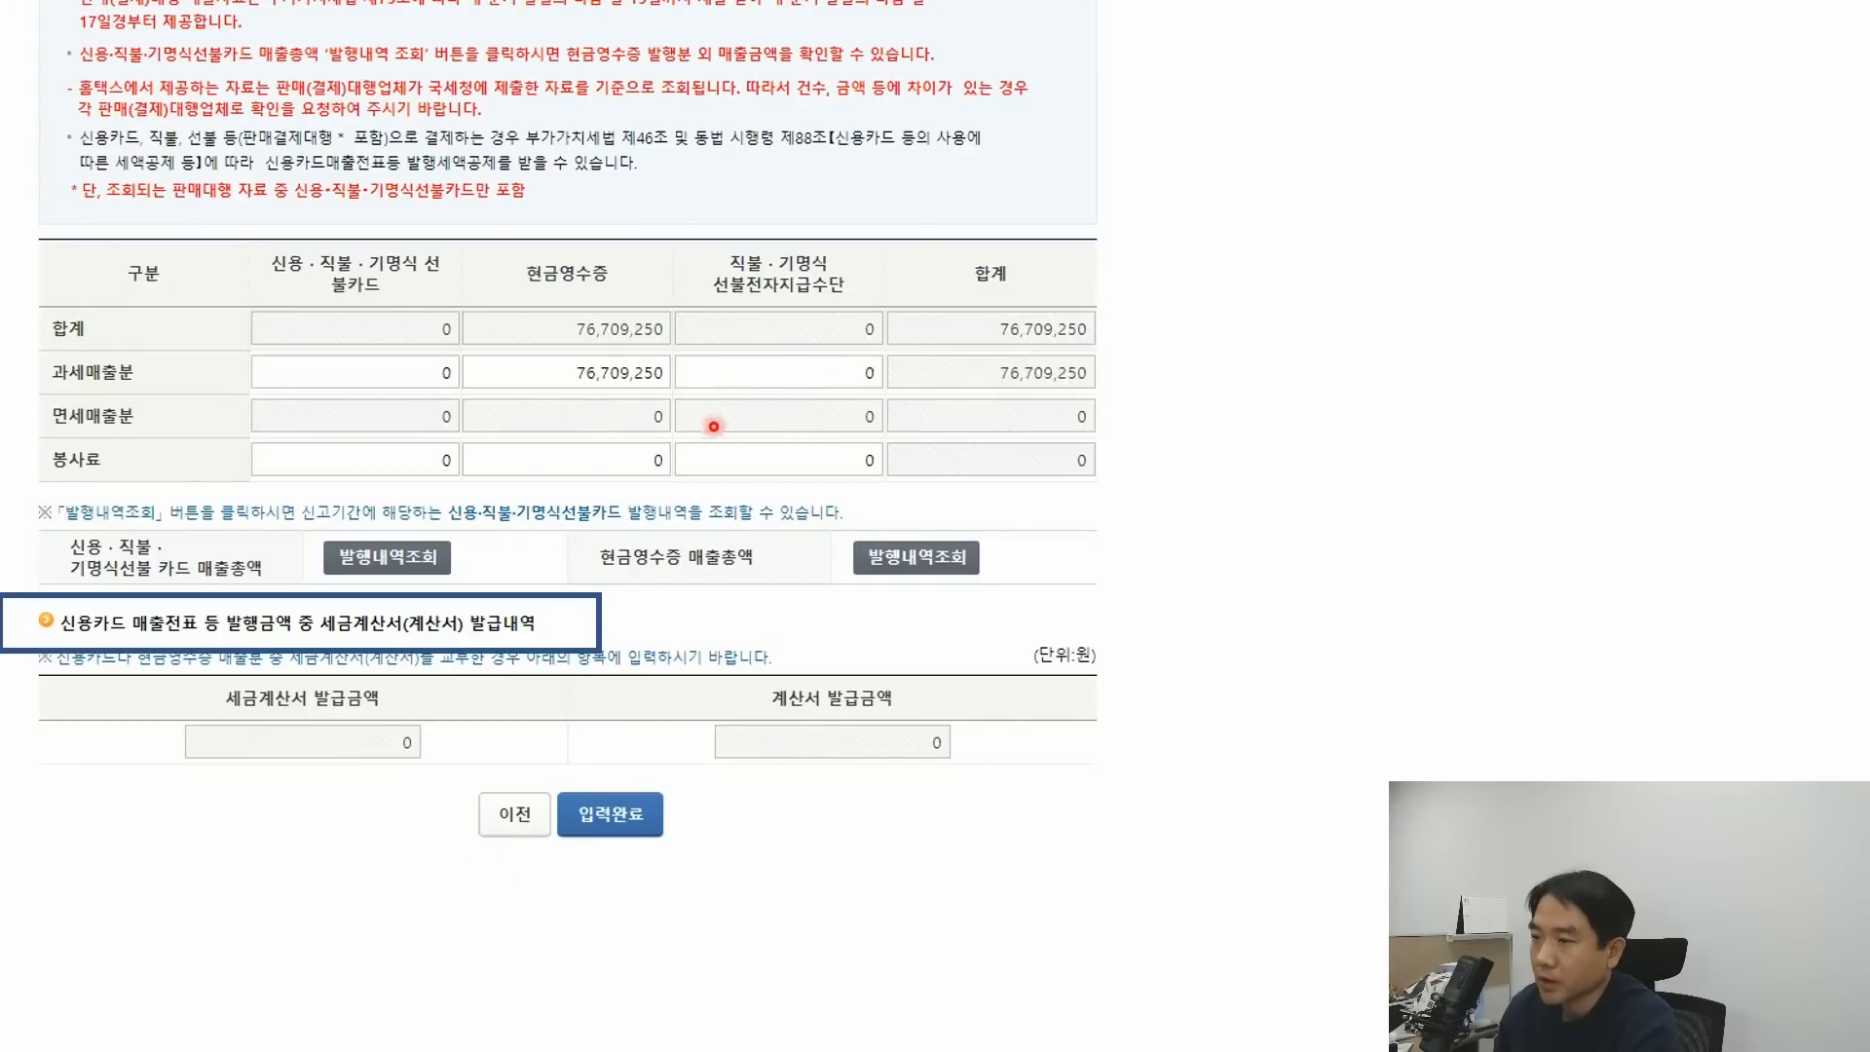
Review the card and cash receipt sales amounts and complete the credit card sales summary
left_click(632, 314)
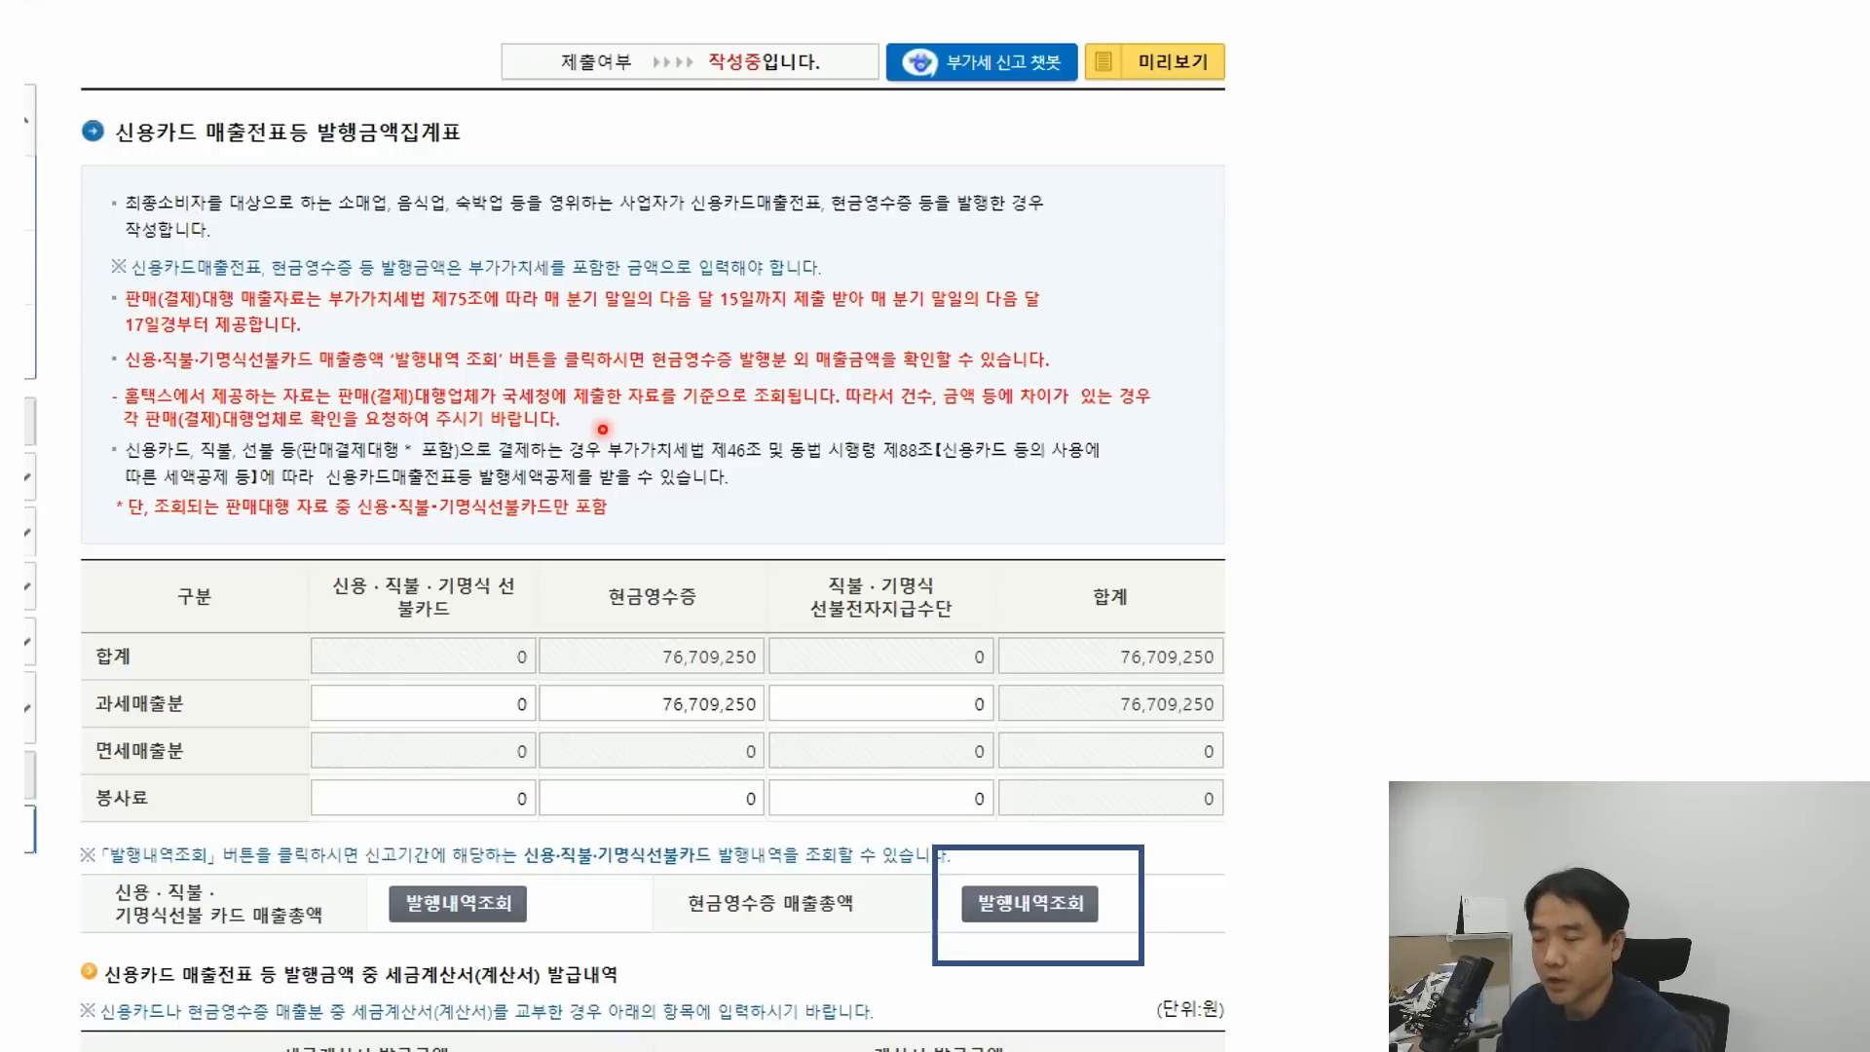
left_click(643, 495)
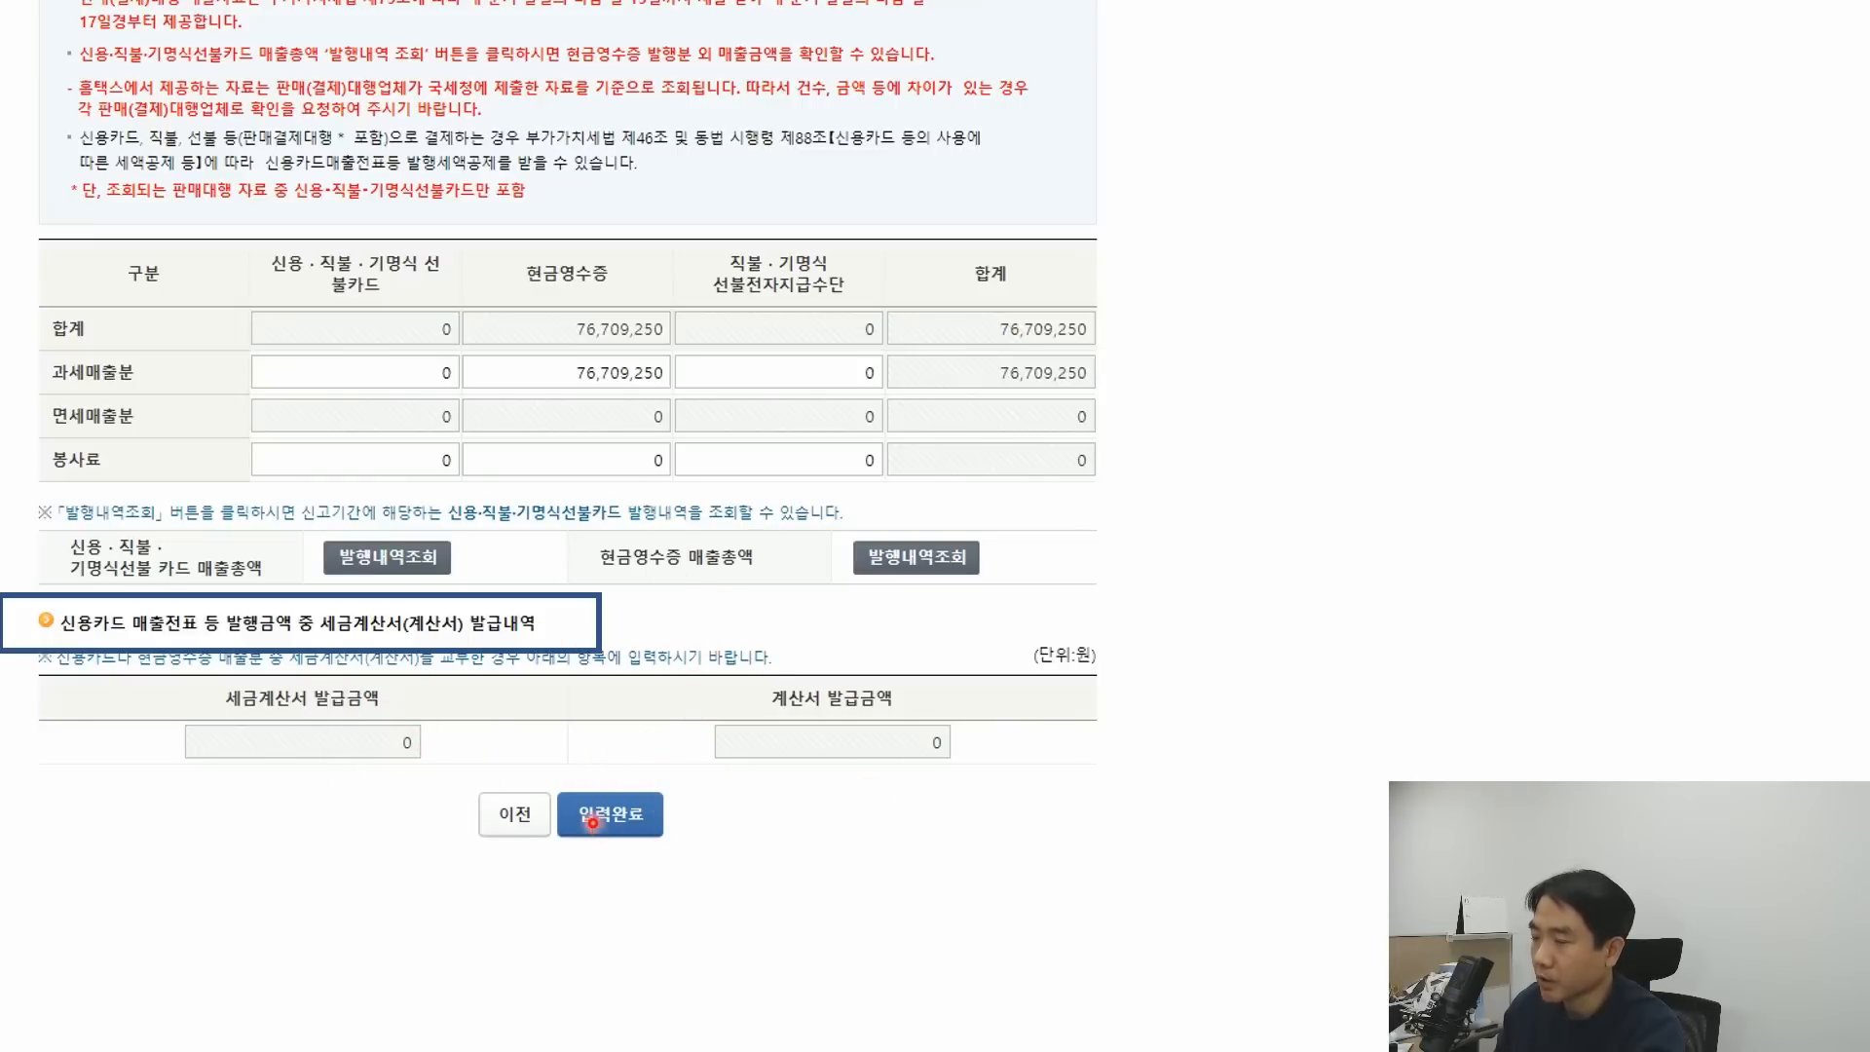
left_click(609, 815)
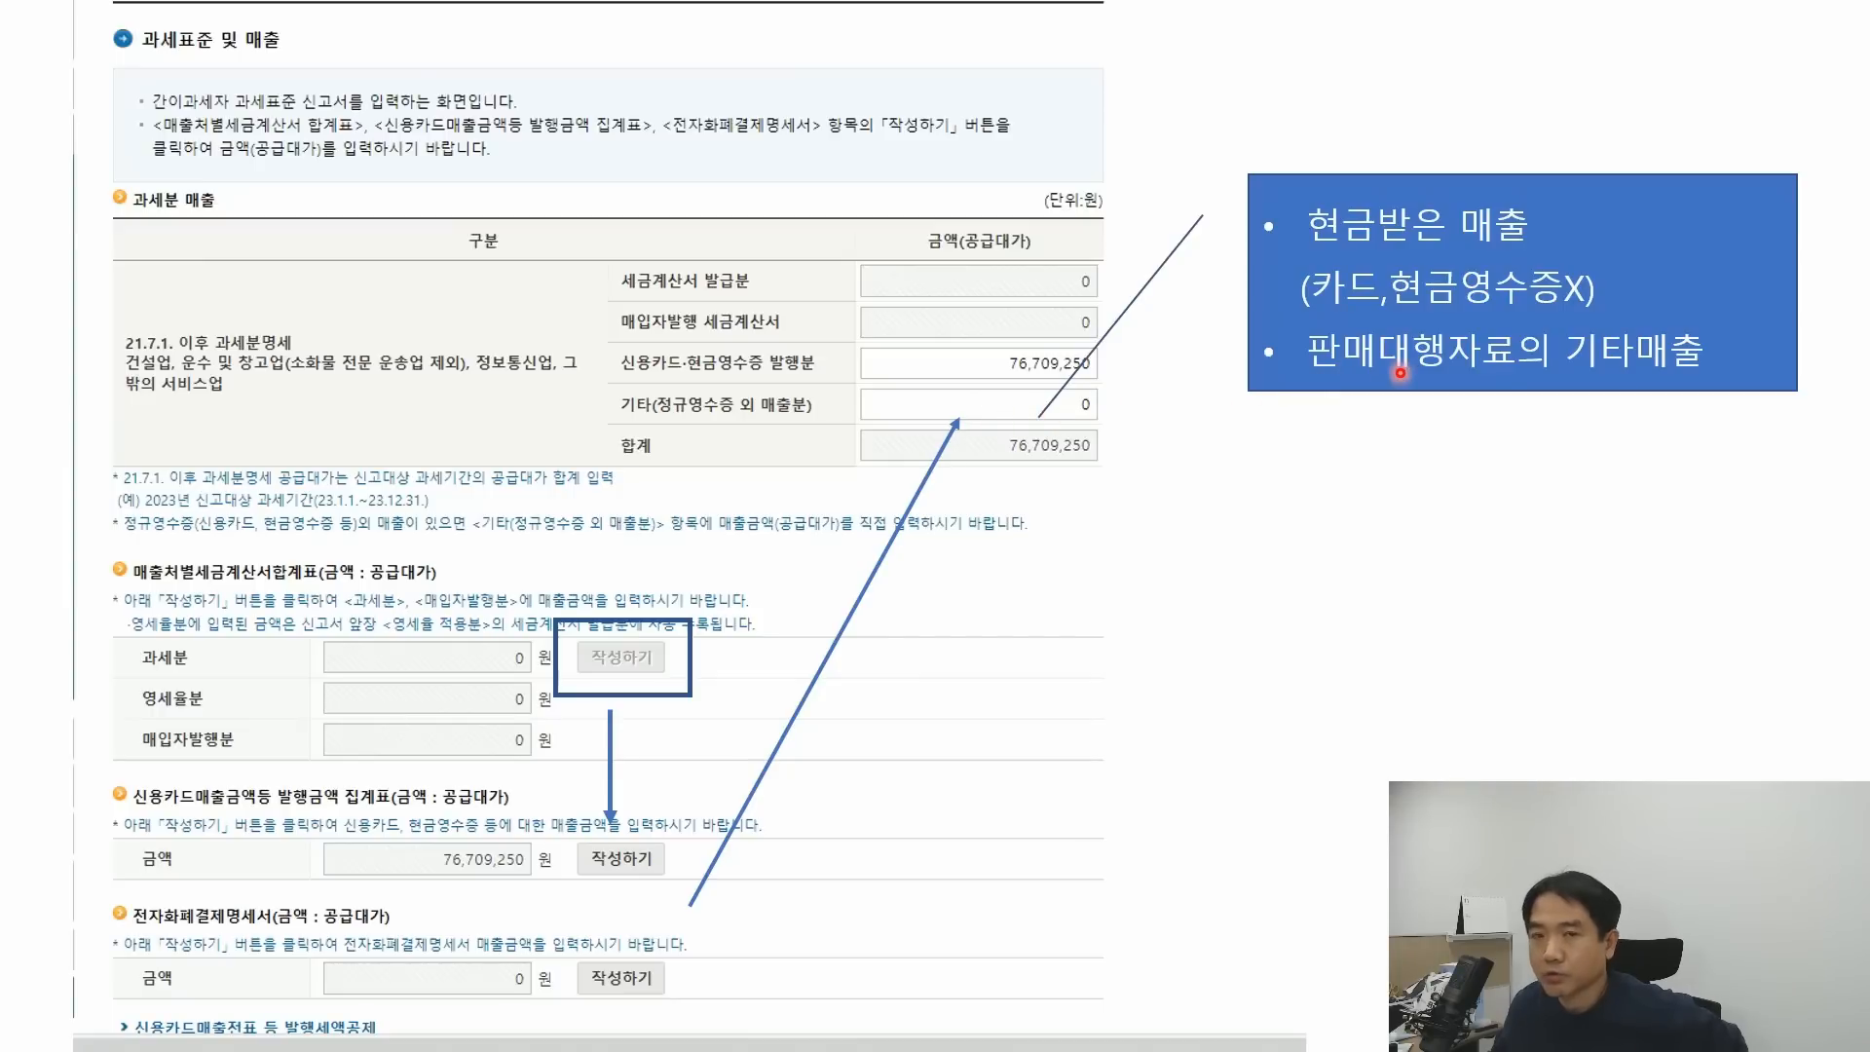
Recheck the sales-agency sales data, and save the taxable sales and tax-type conversion (과세유형전환) pages
key("Left")
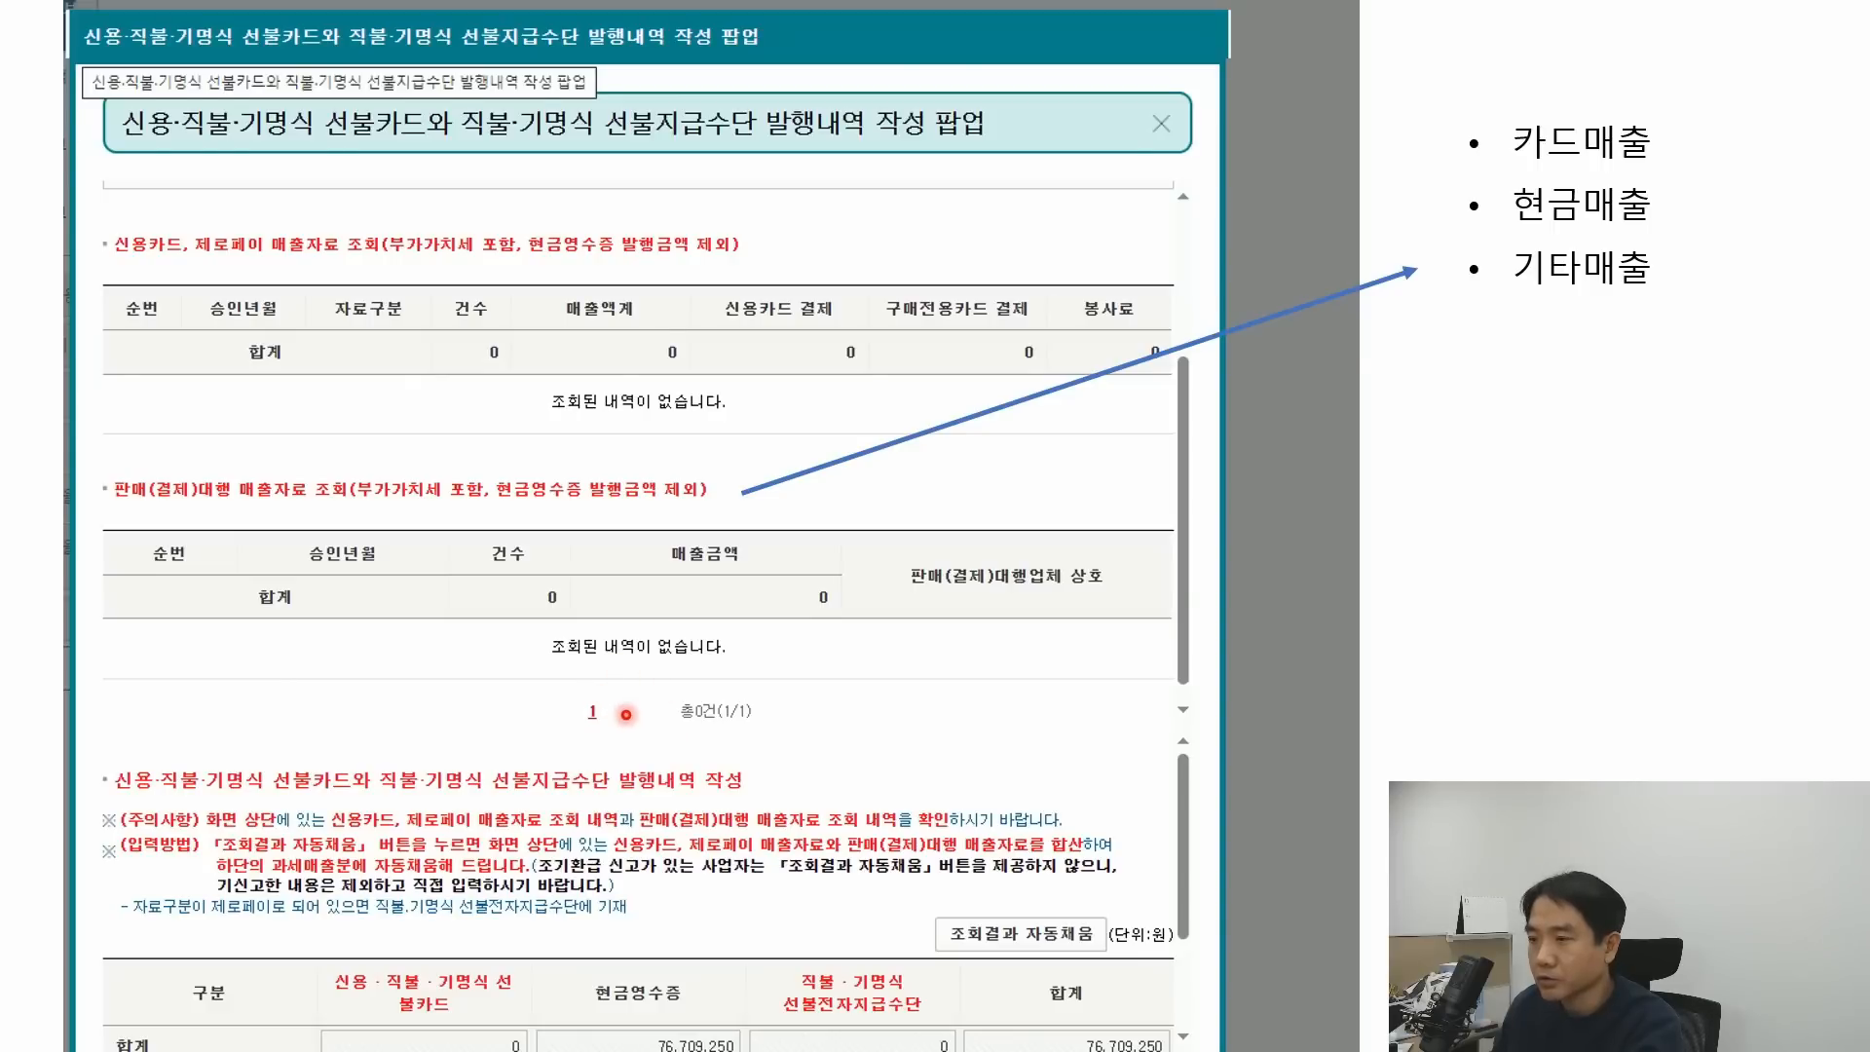
key("Right")
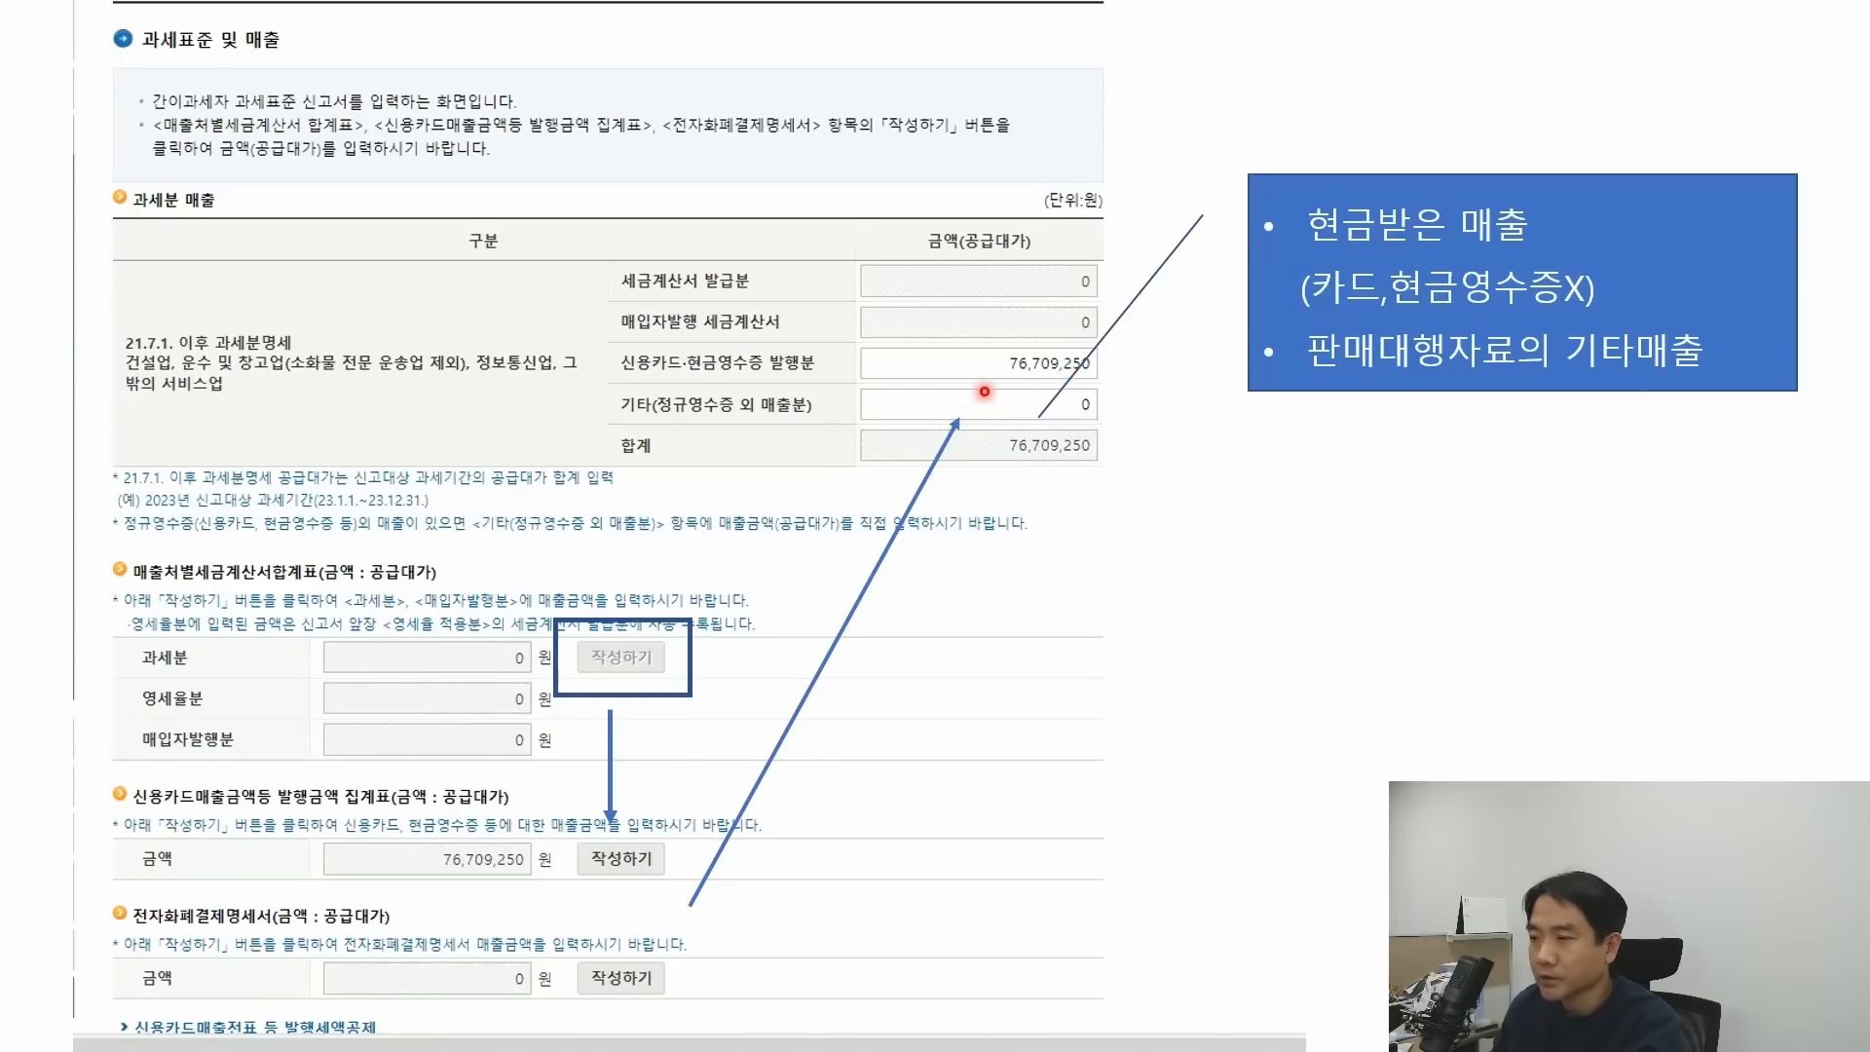
key("Right")
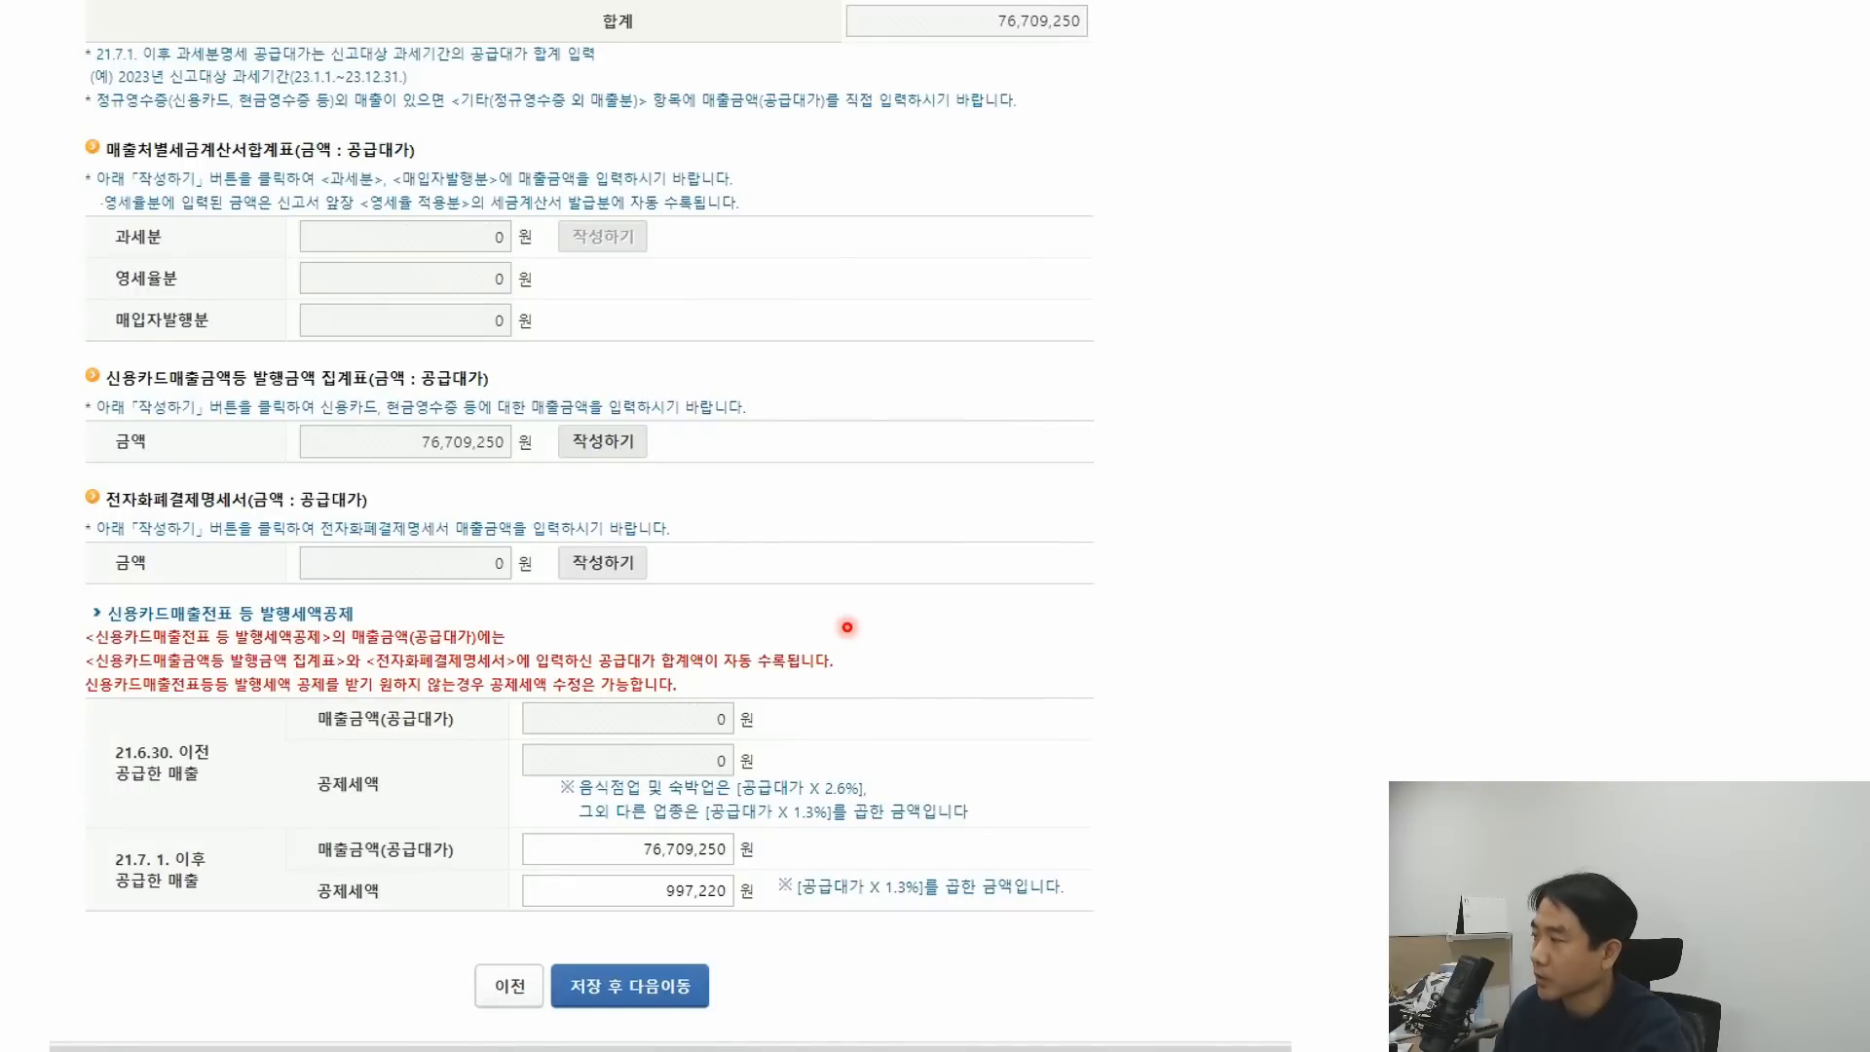
key("Right")
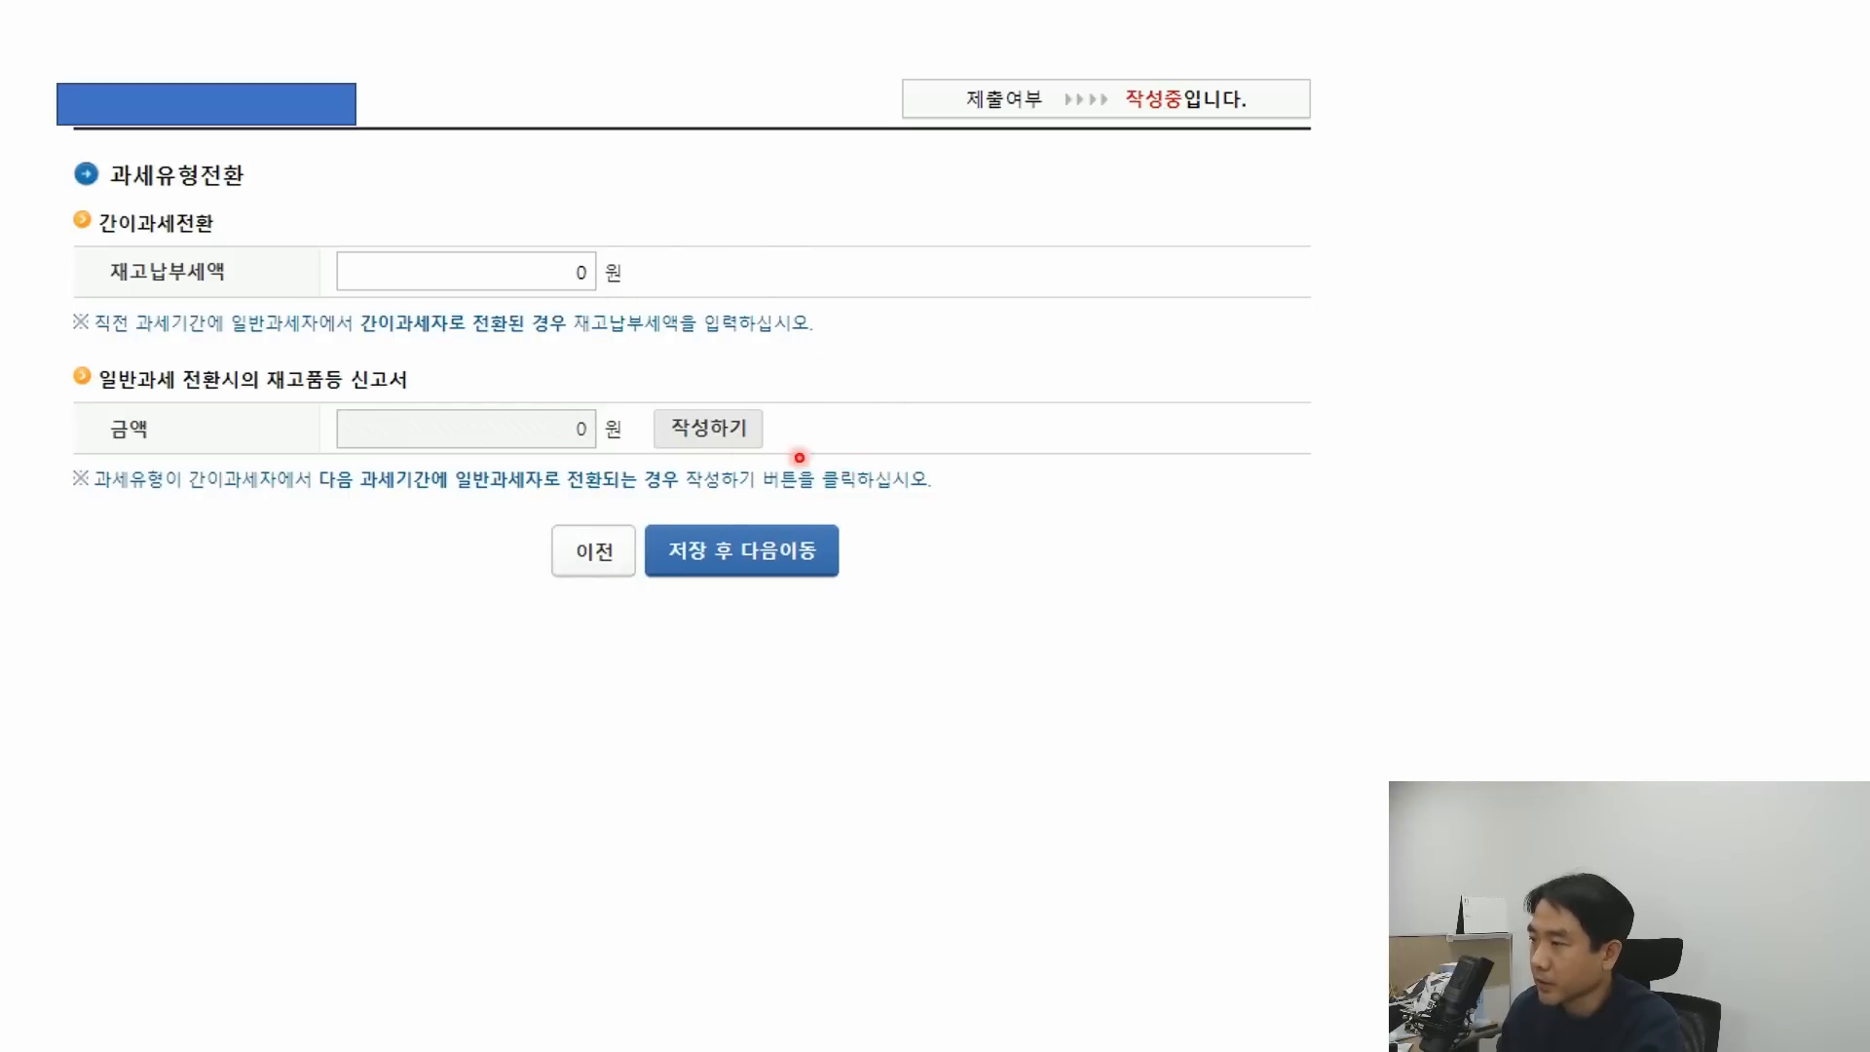
left_click(726, 541)
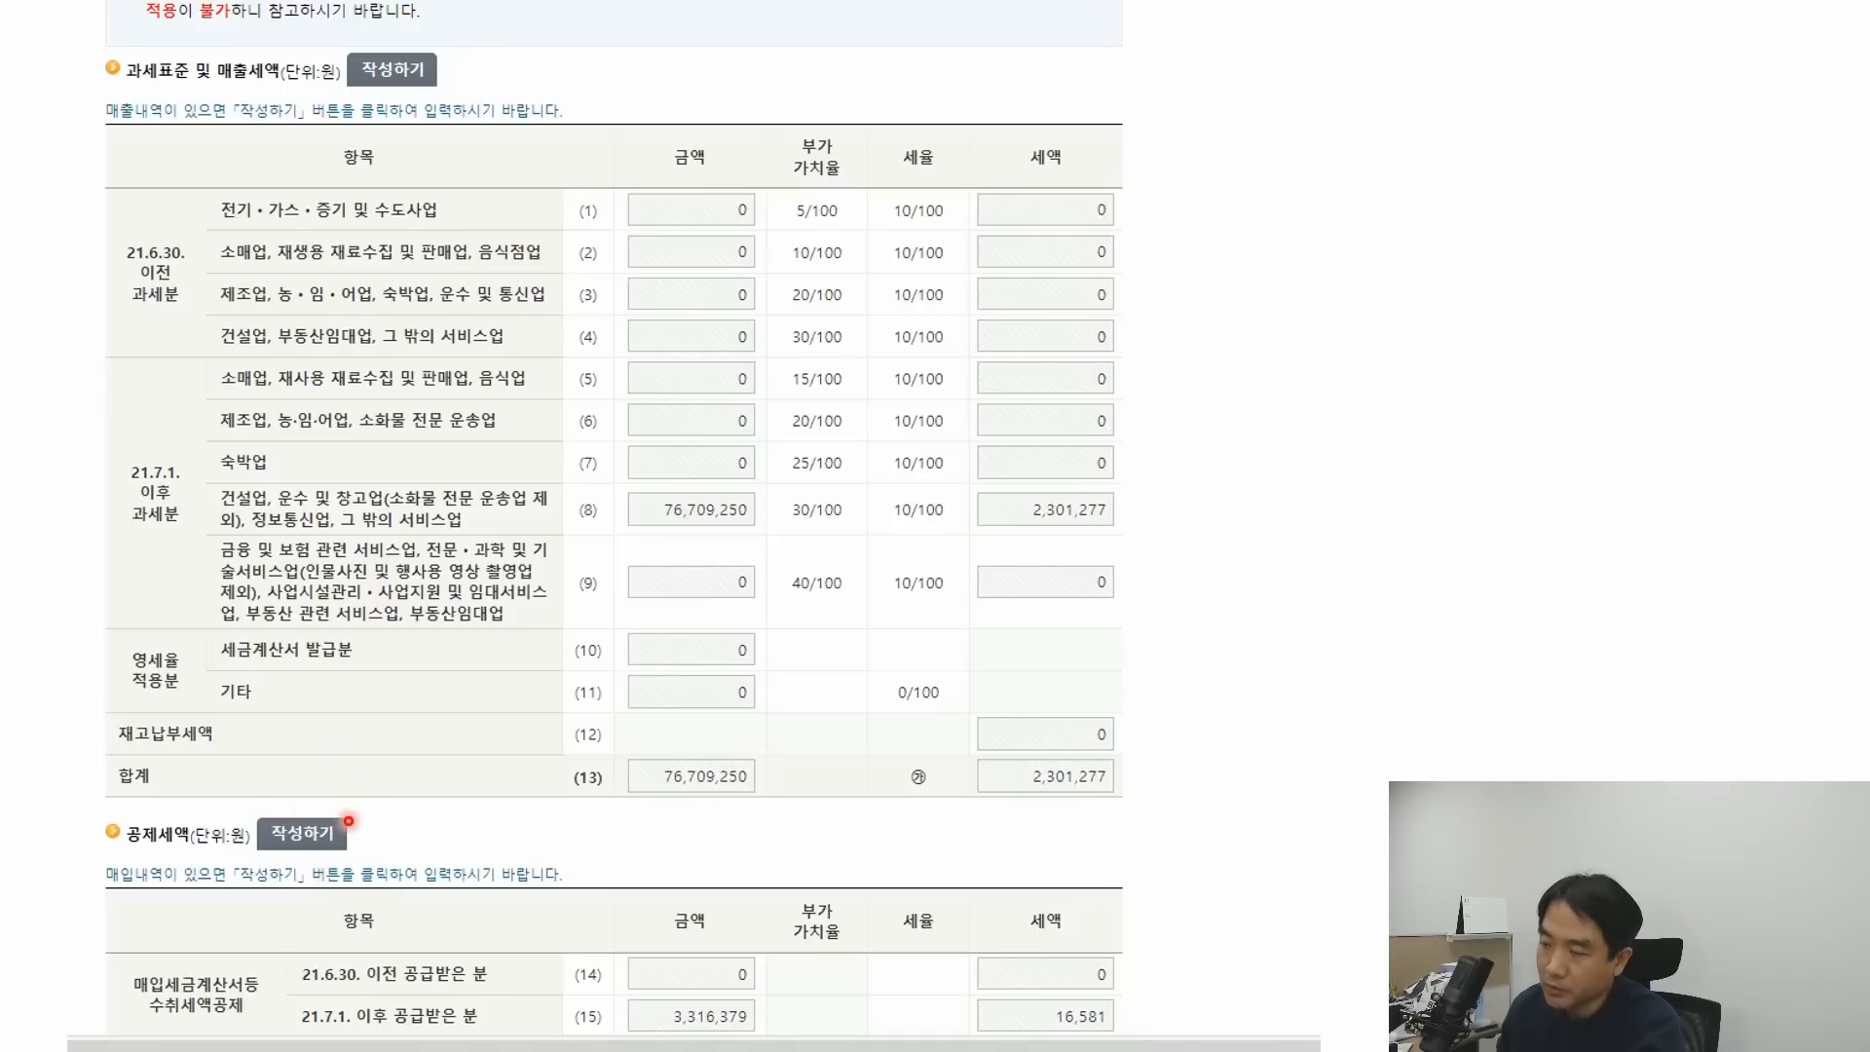
Open the deductible tax section (공제세액) and complete its purchase tax invoice summary (매입처별 세금계산서 합계표)
left_click(344, 823)
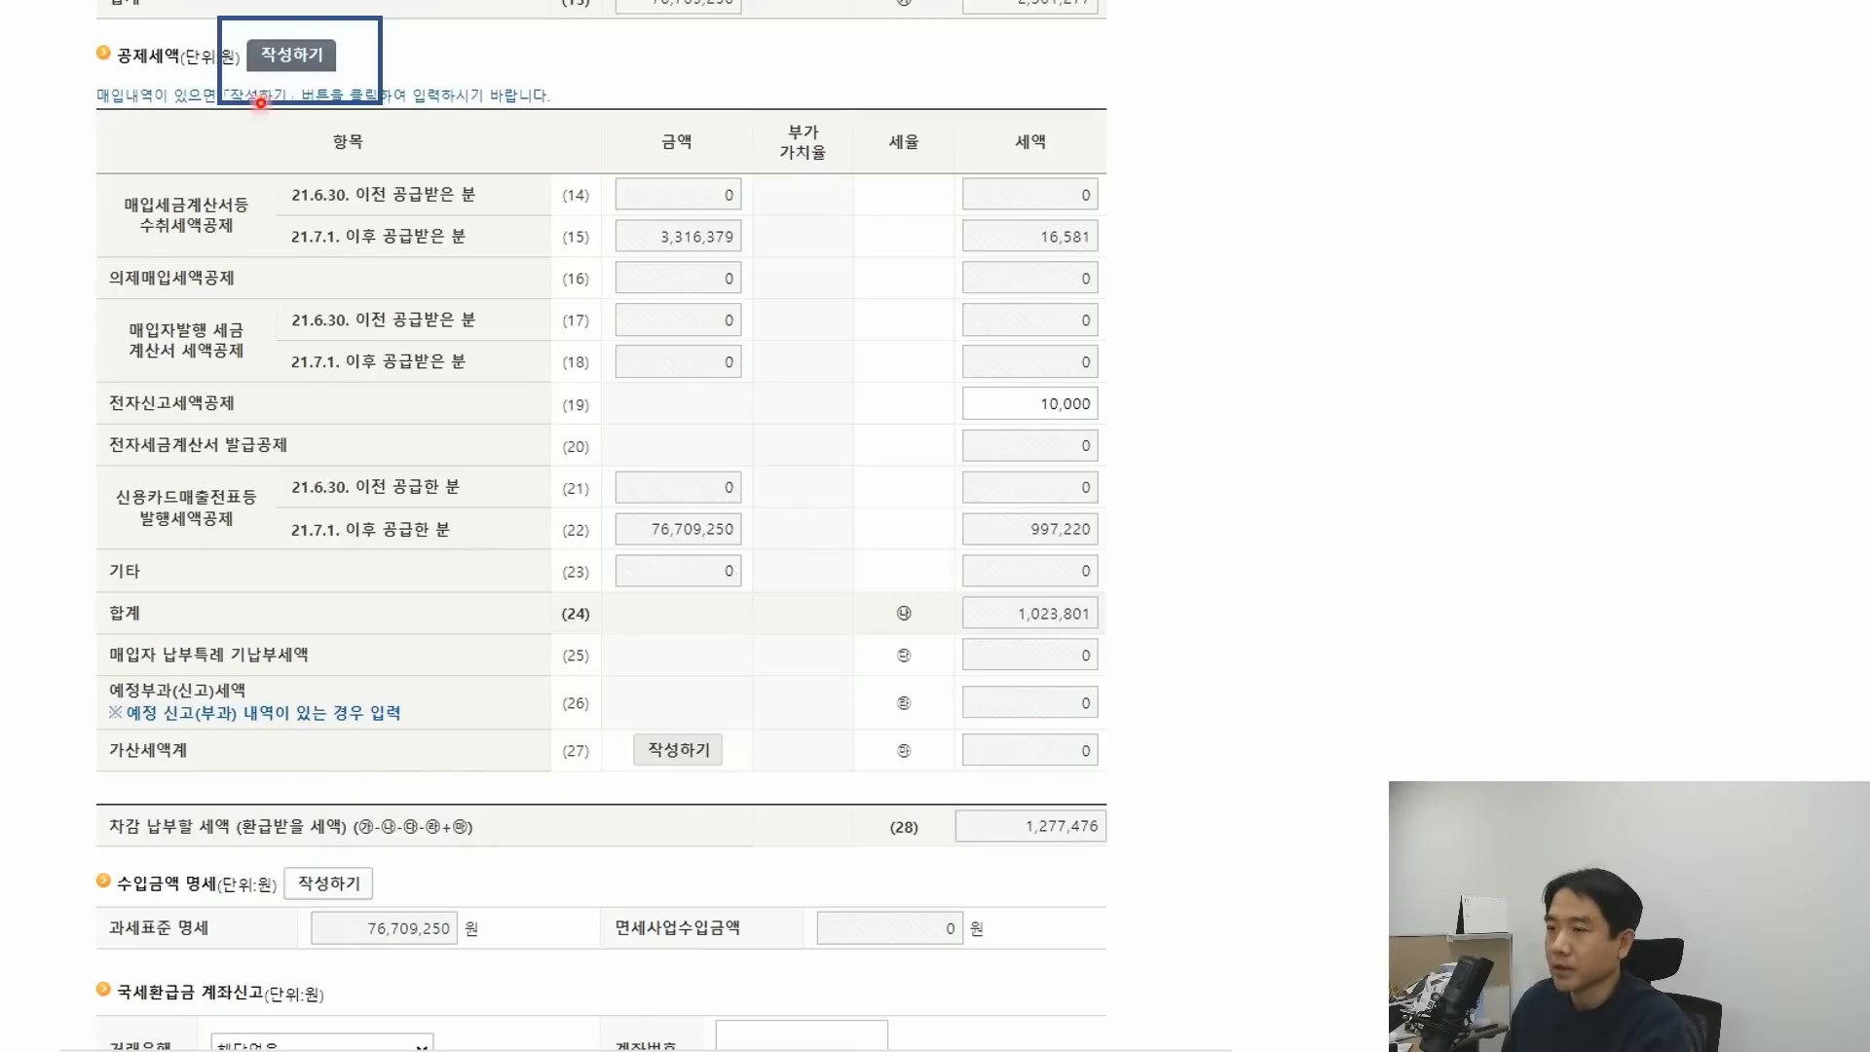
left_click(312, 59)
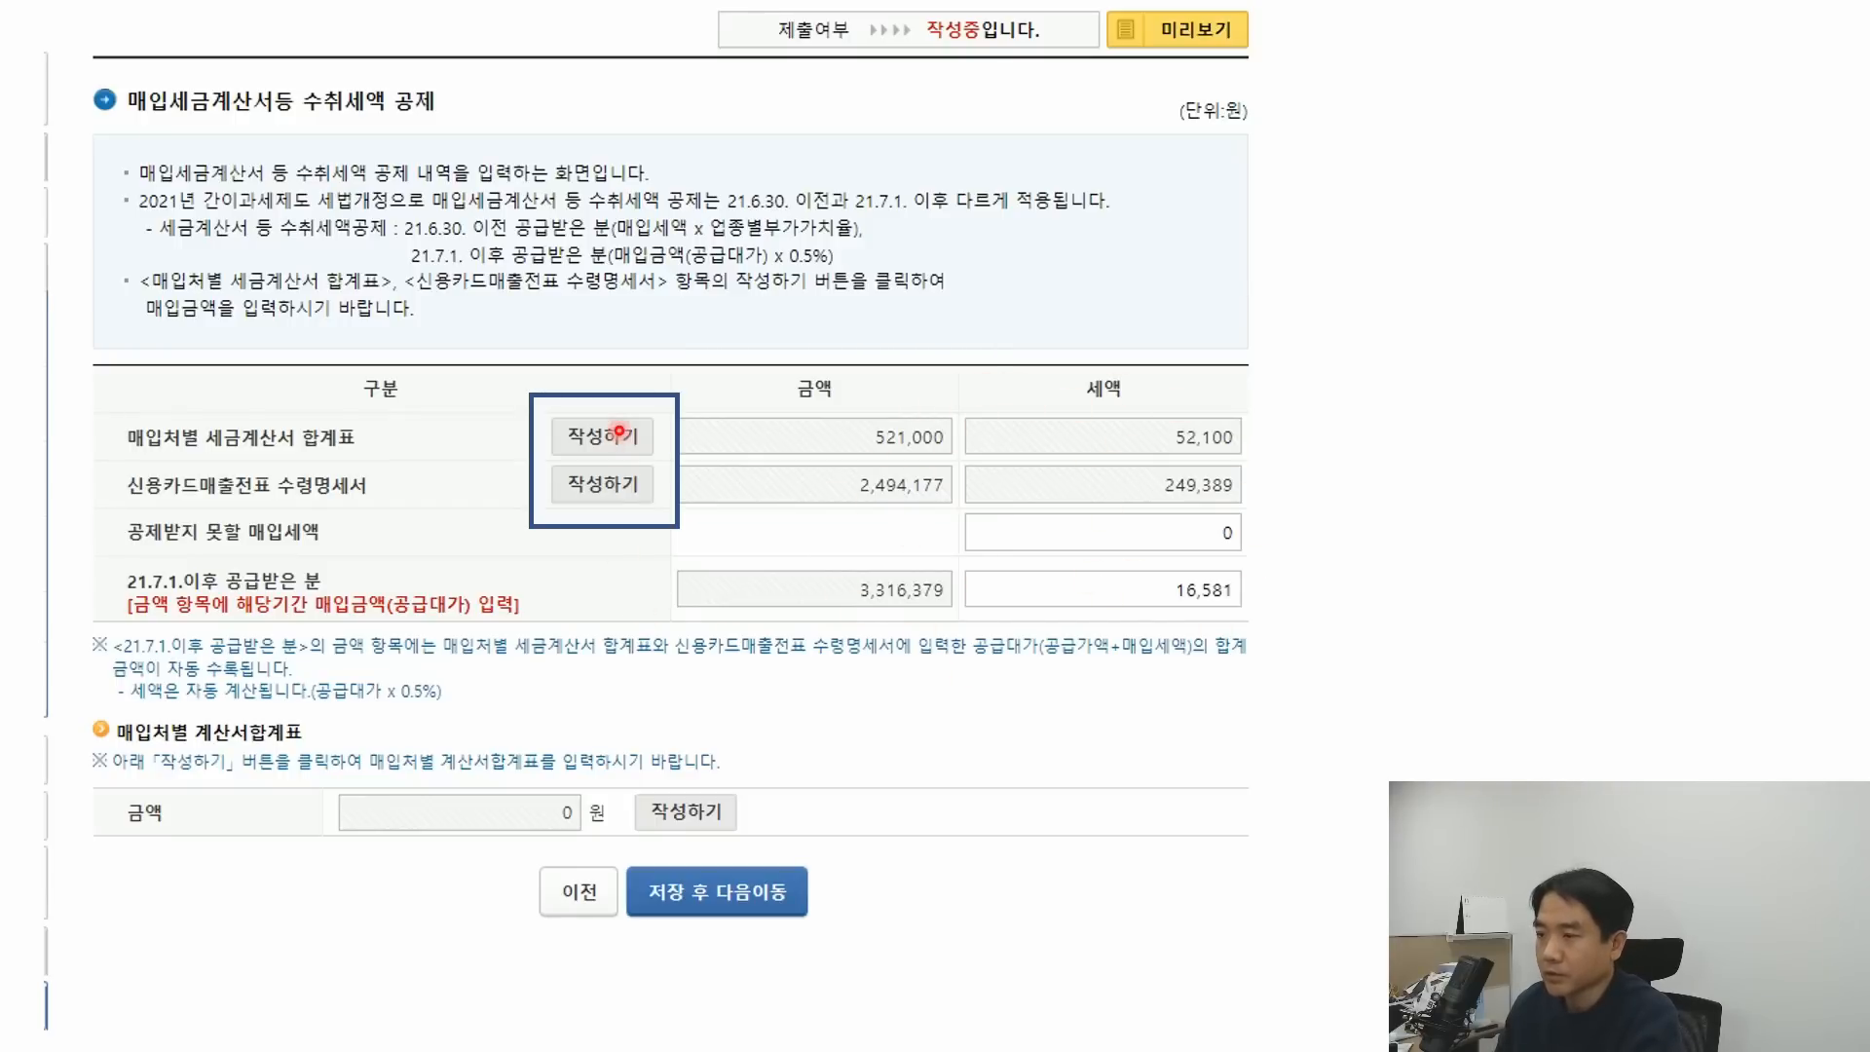
left_click(594, 452)
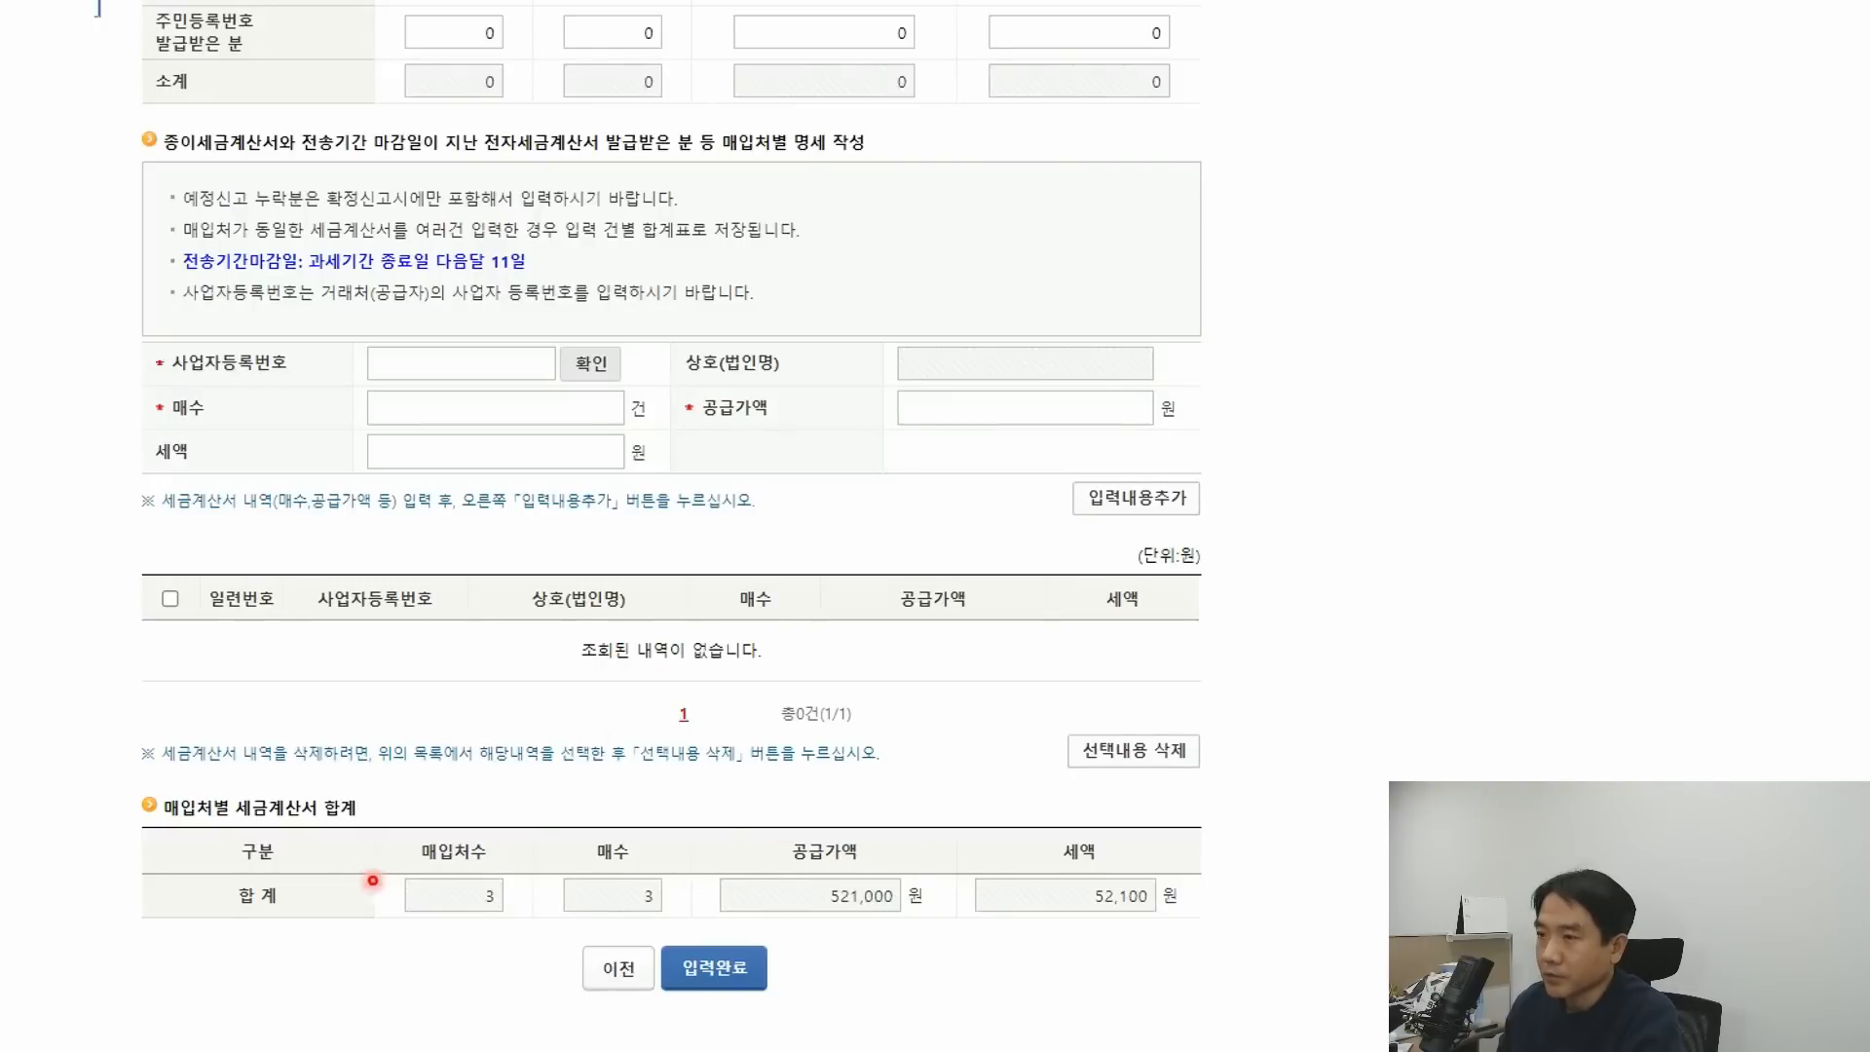
left_click(741, 974)
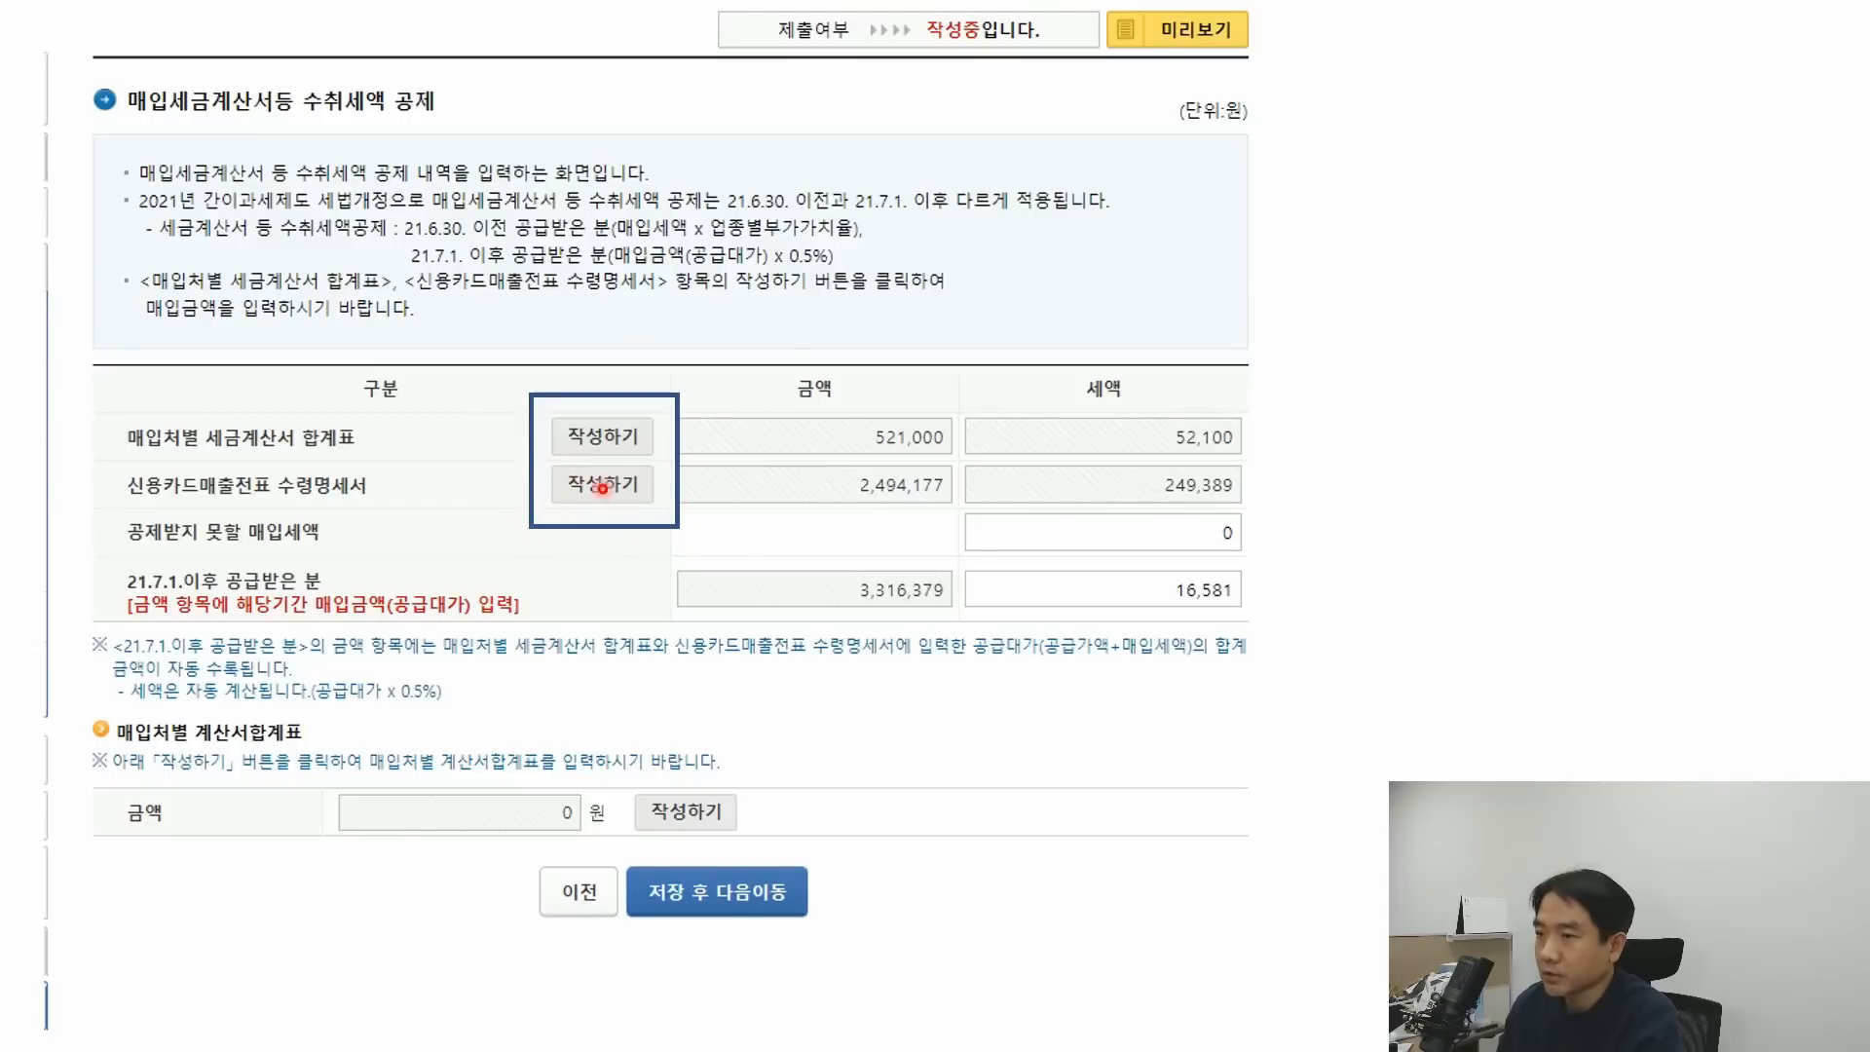
Look up the cash receipt and business credit card purchases and complete the card receipt statement (신용카드매출전표 수령명세서)
left_click(570, 489)
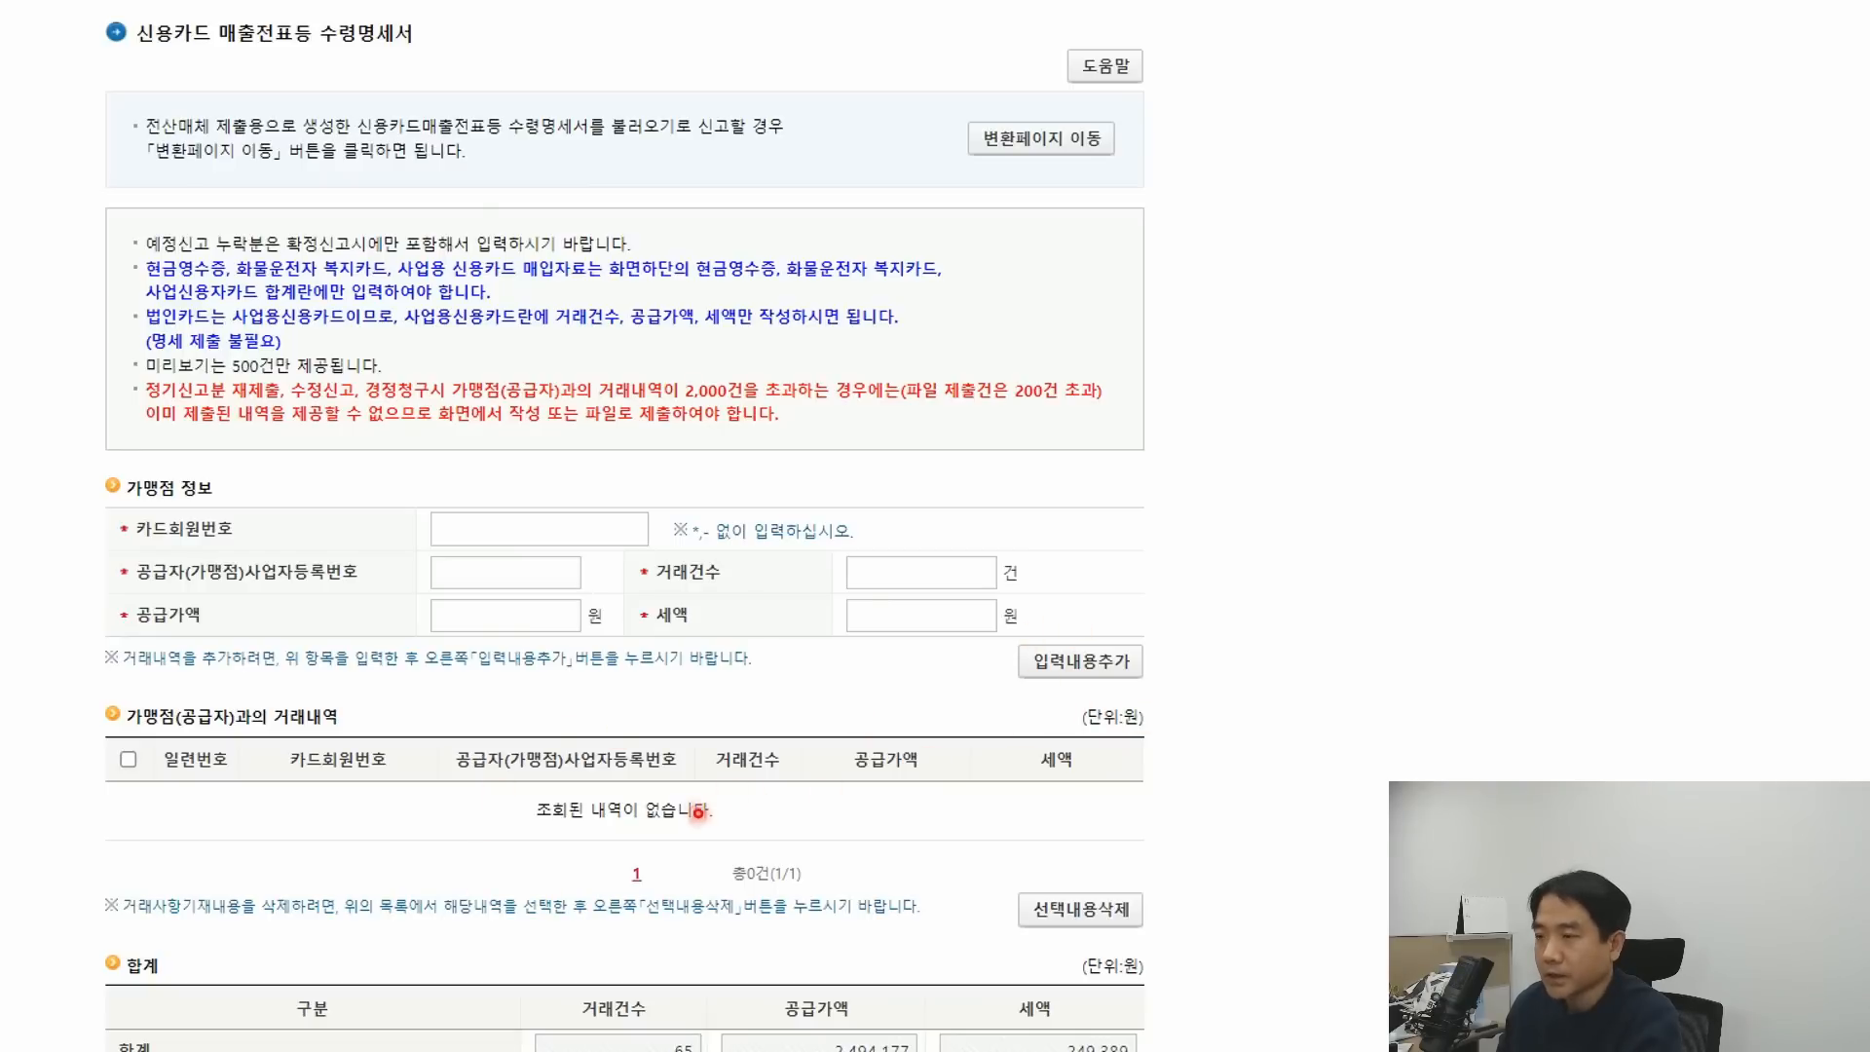
left_click(683, 810)
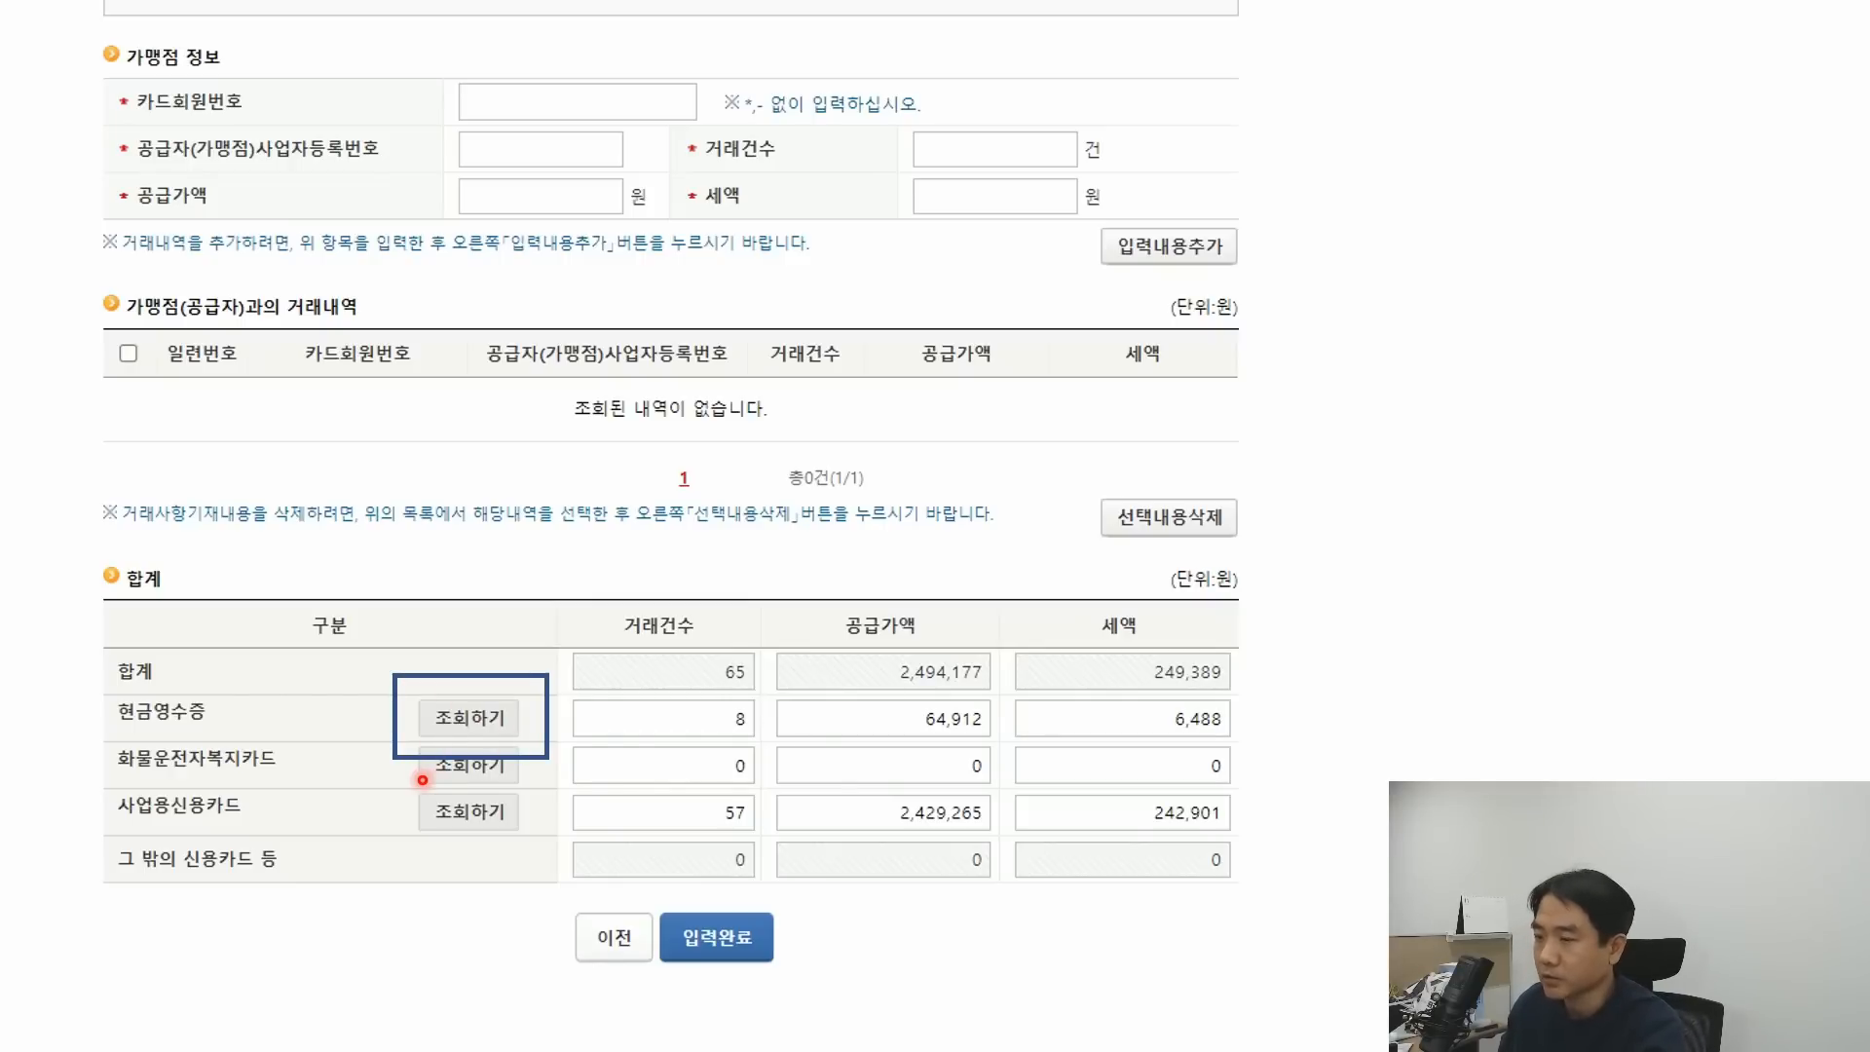
left_click(514, 720)
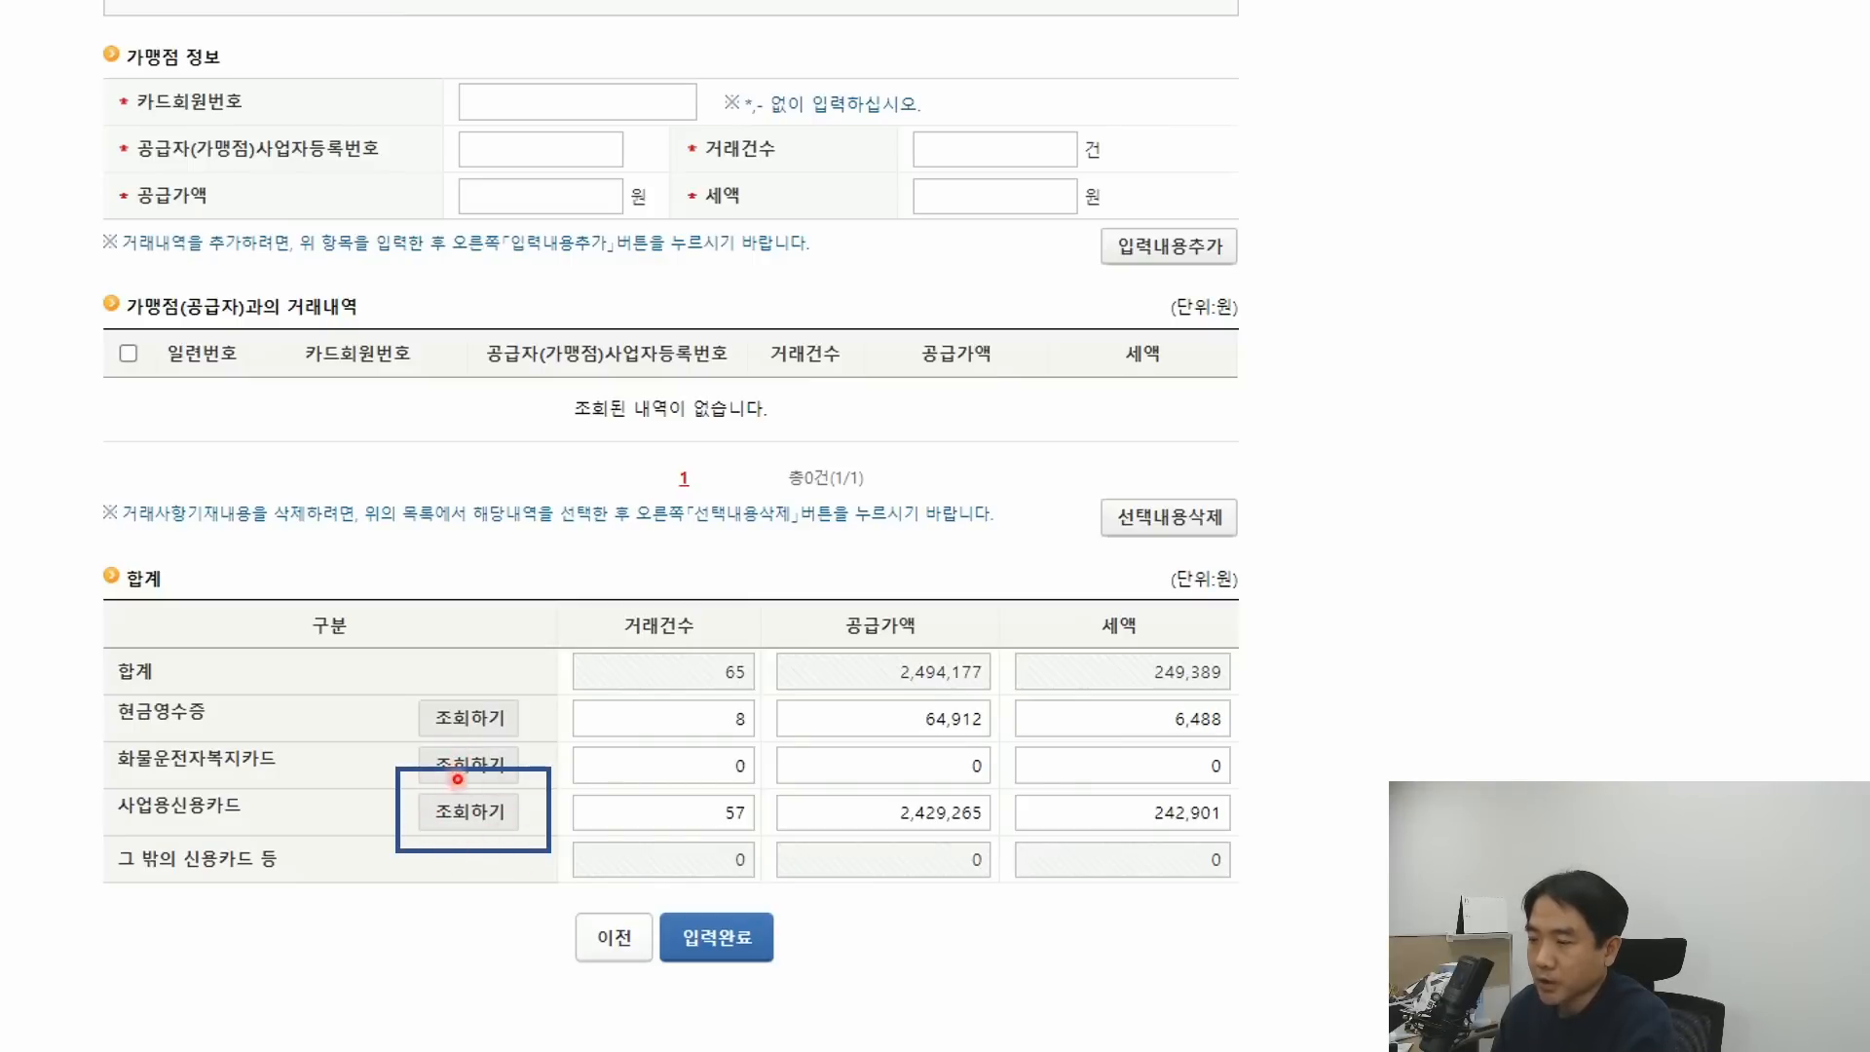
left_click(460, 815)
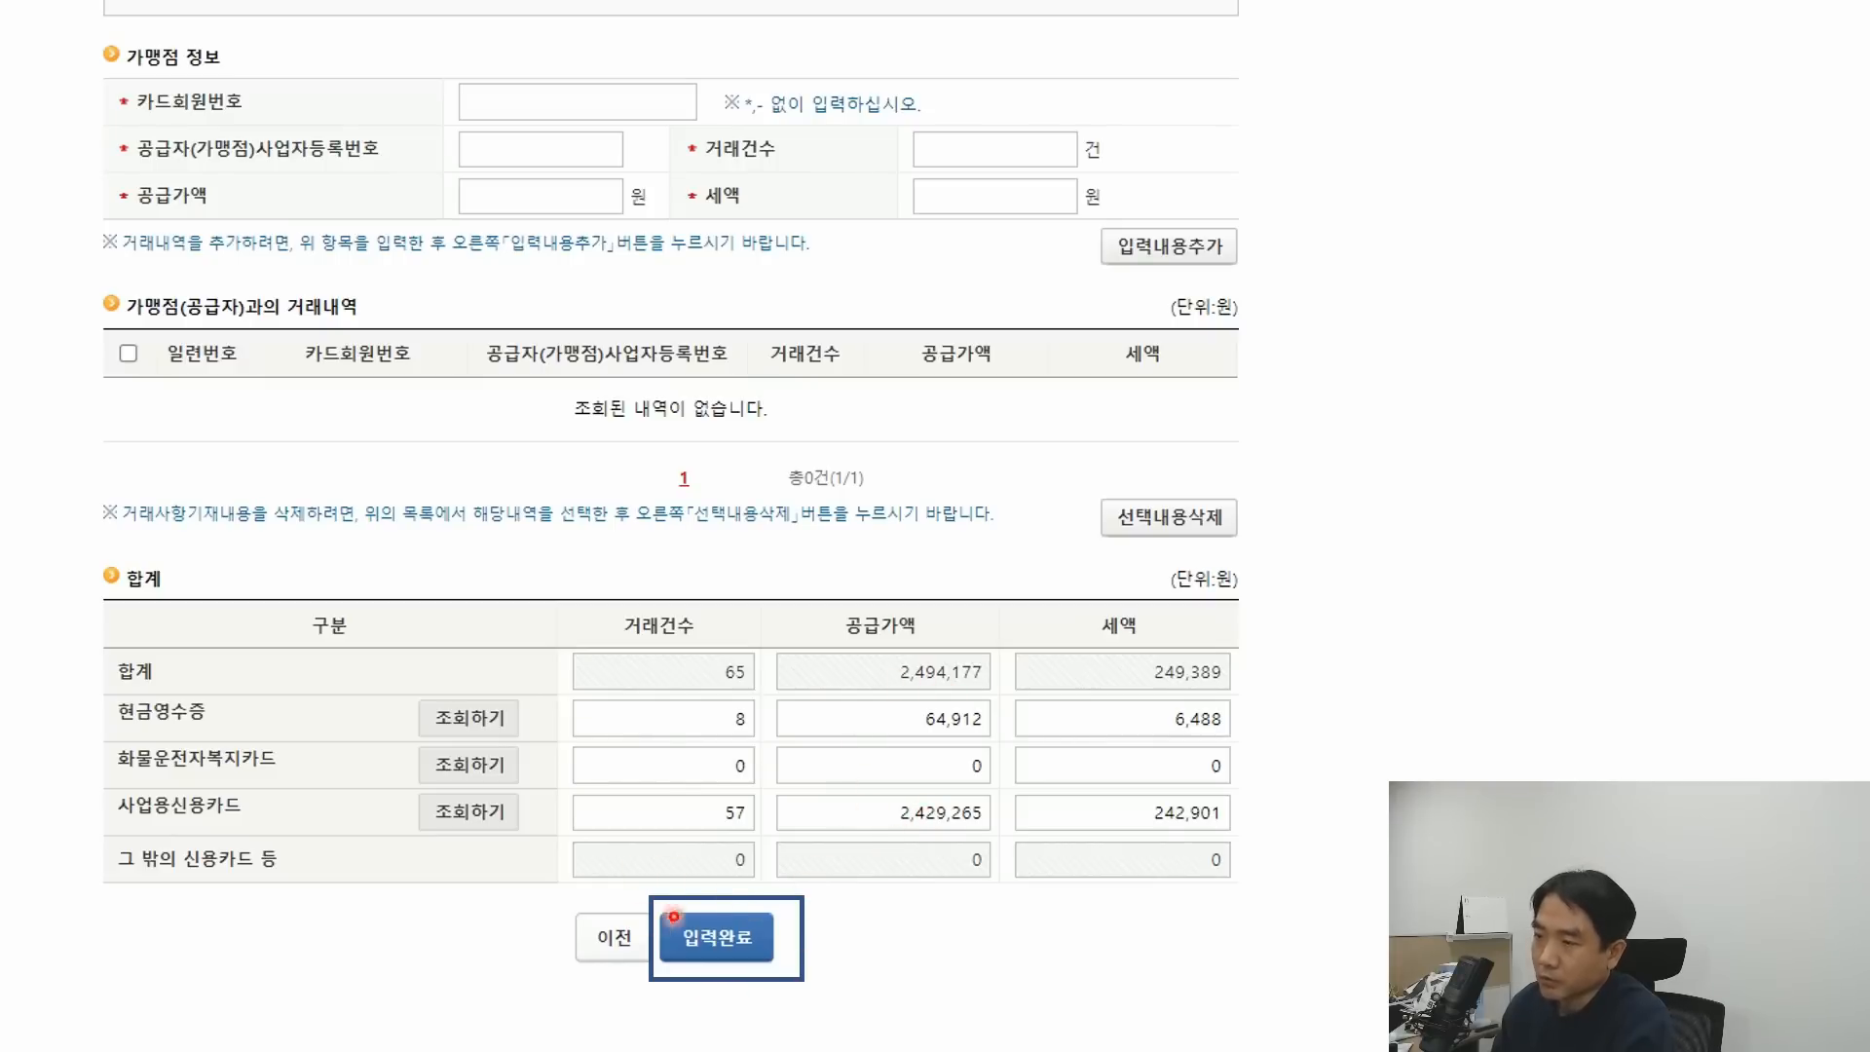
left_click(685, 930)
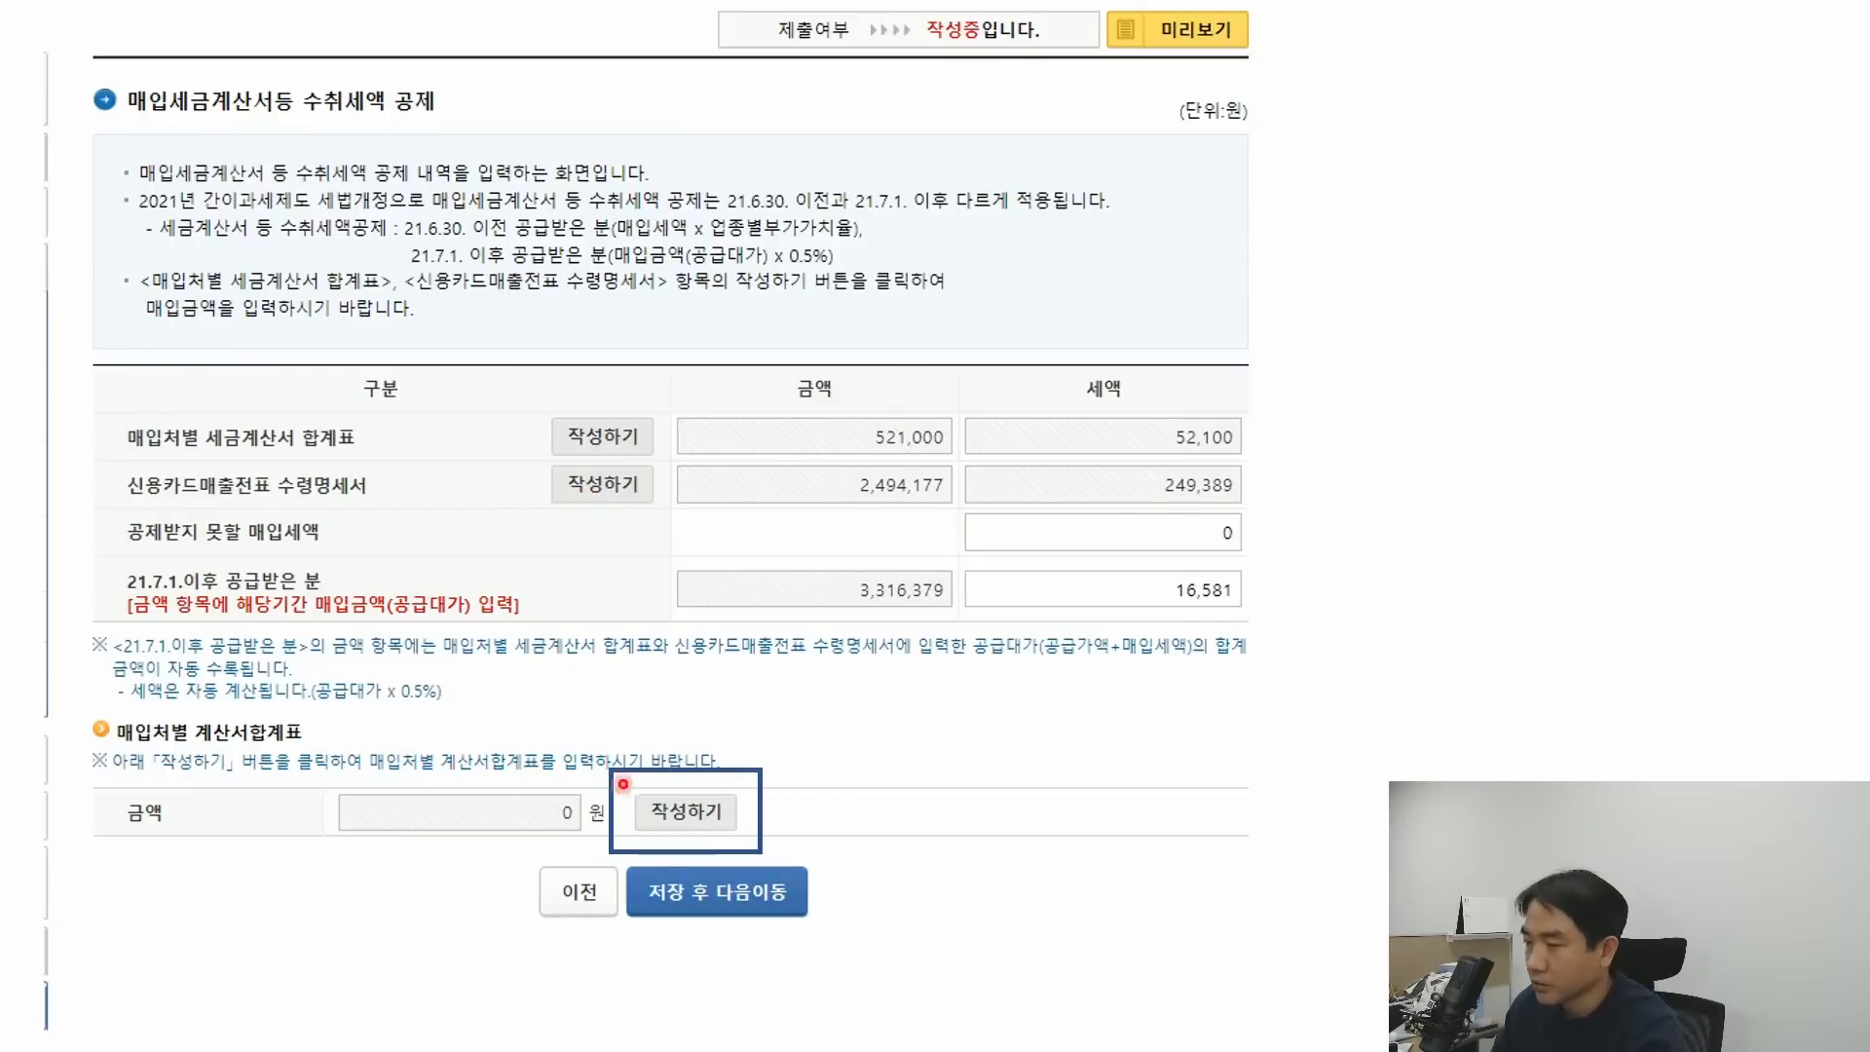
Check the purchase invoice summary (매입처별 계산서합계표) and save both tax credit pages to return to the report contents
left_click(682, 811)
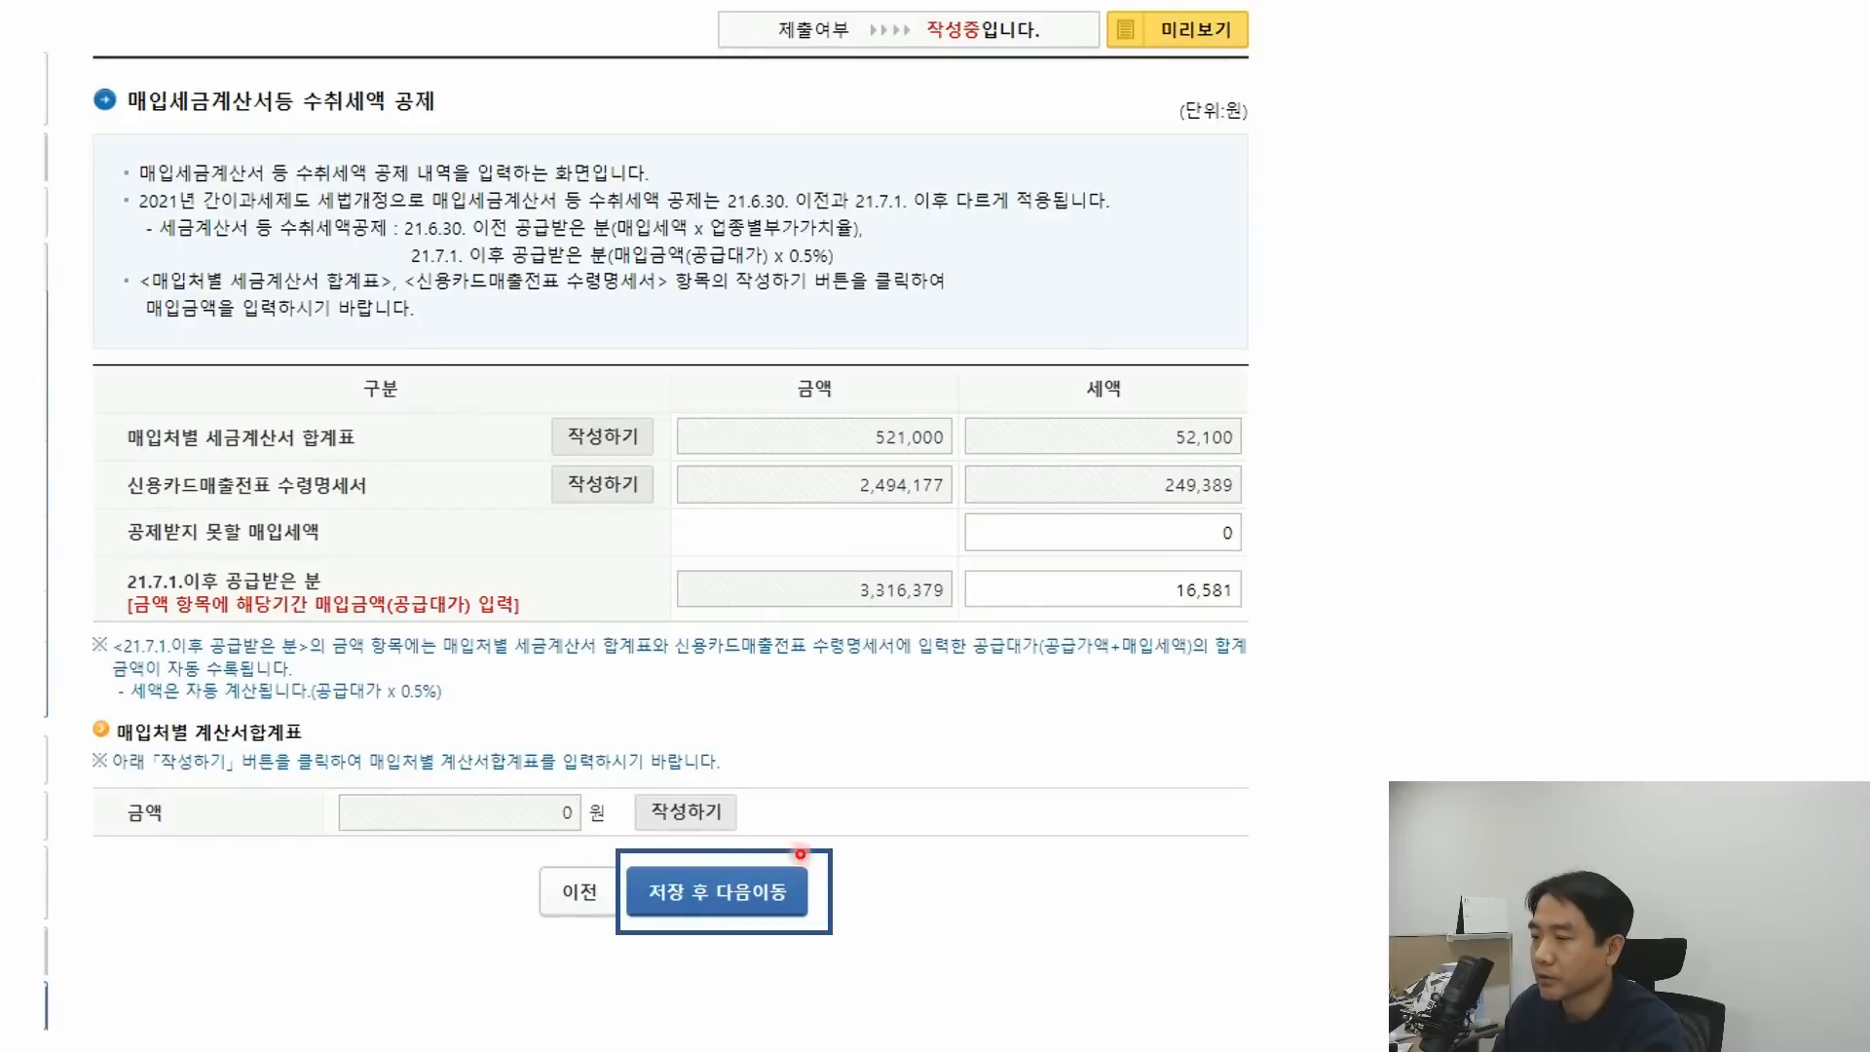
left_click(687, 905)
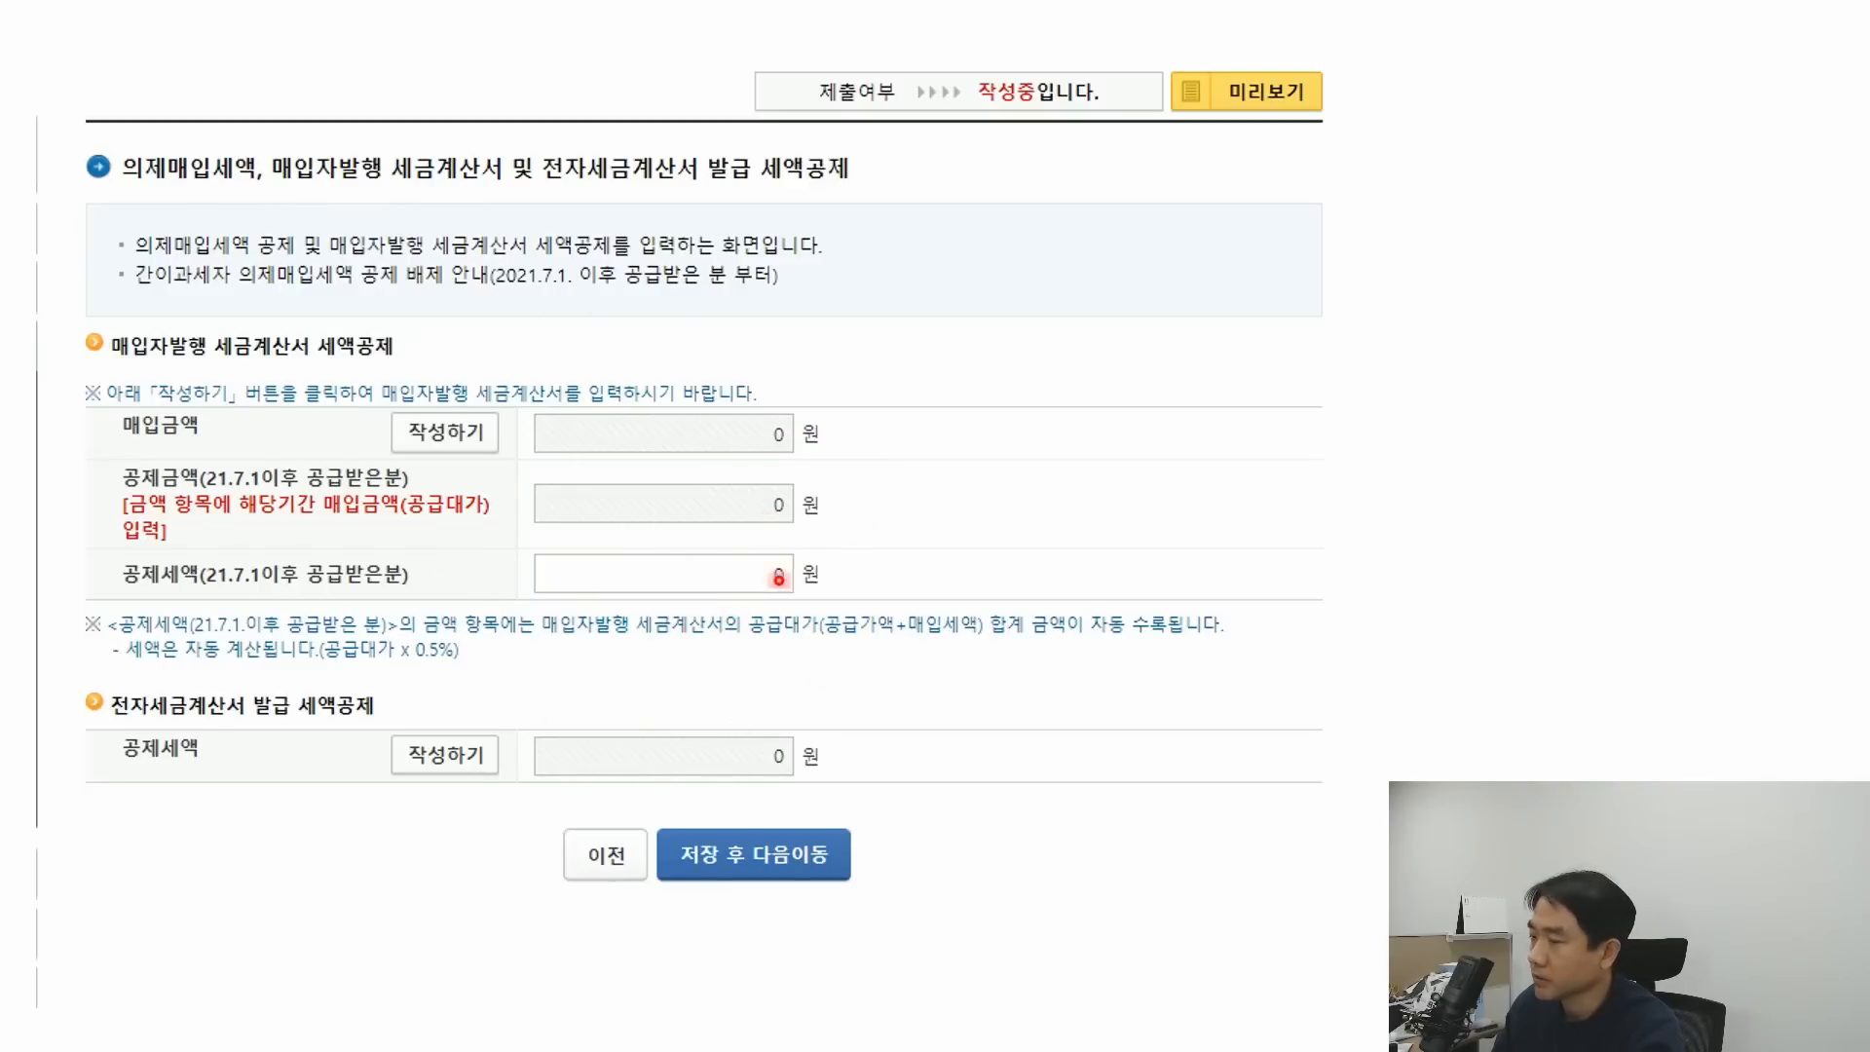
left_click(754, 857)
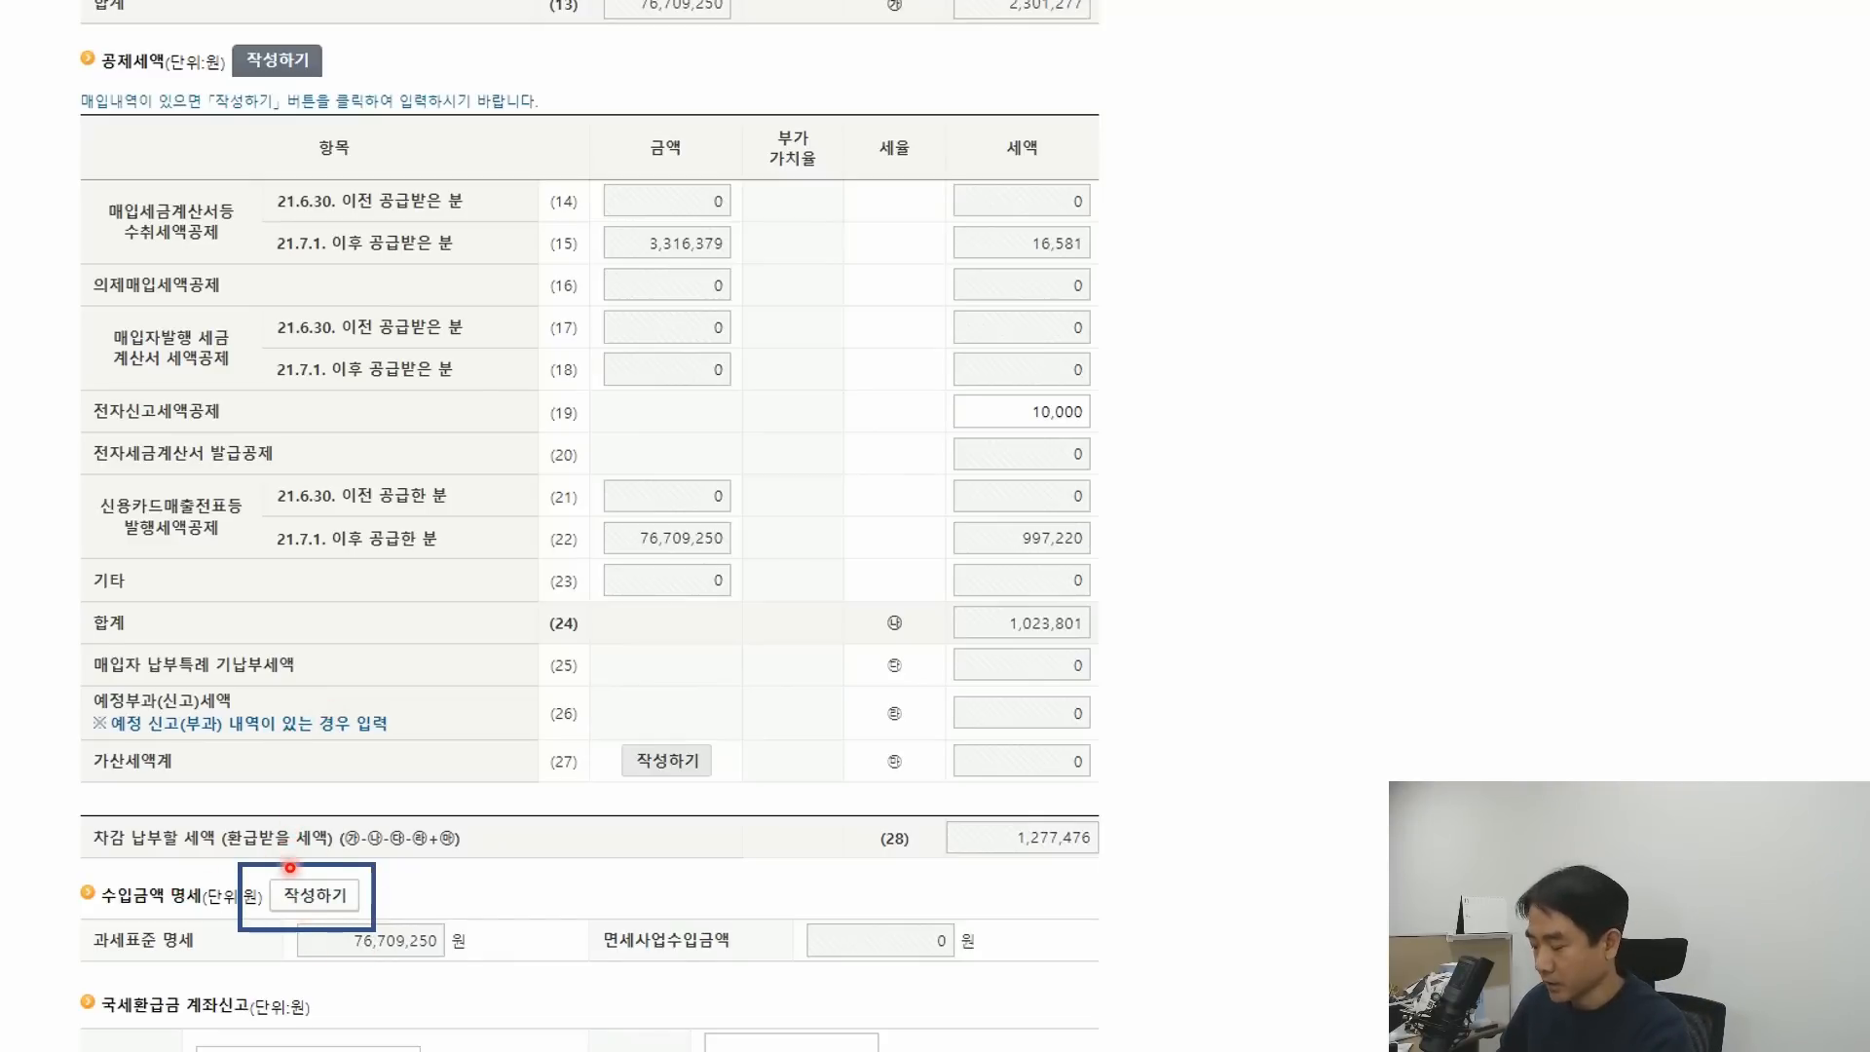
Open the income details (수입금액 명세) for filling in, and save the report contents to continue
left_click(354, 888)
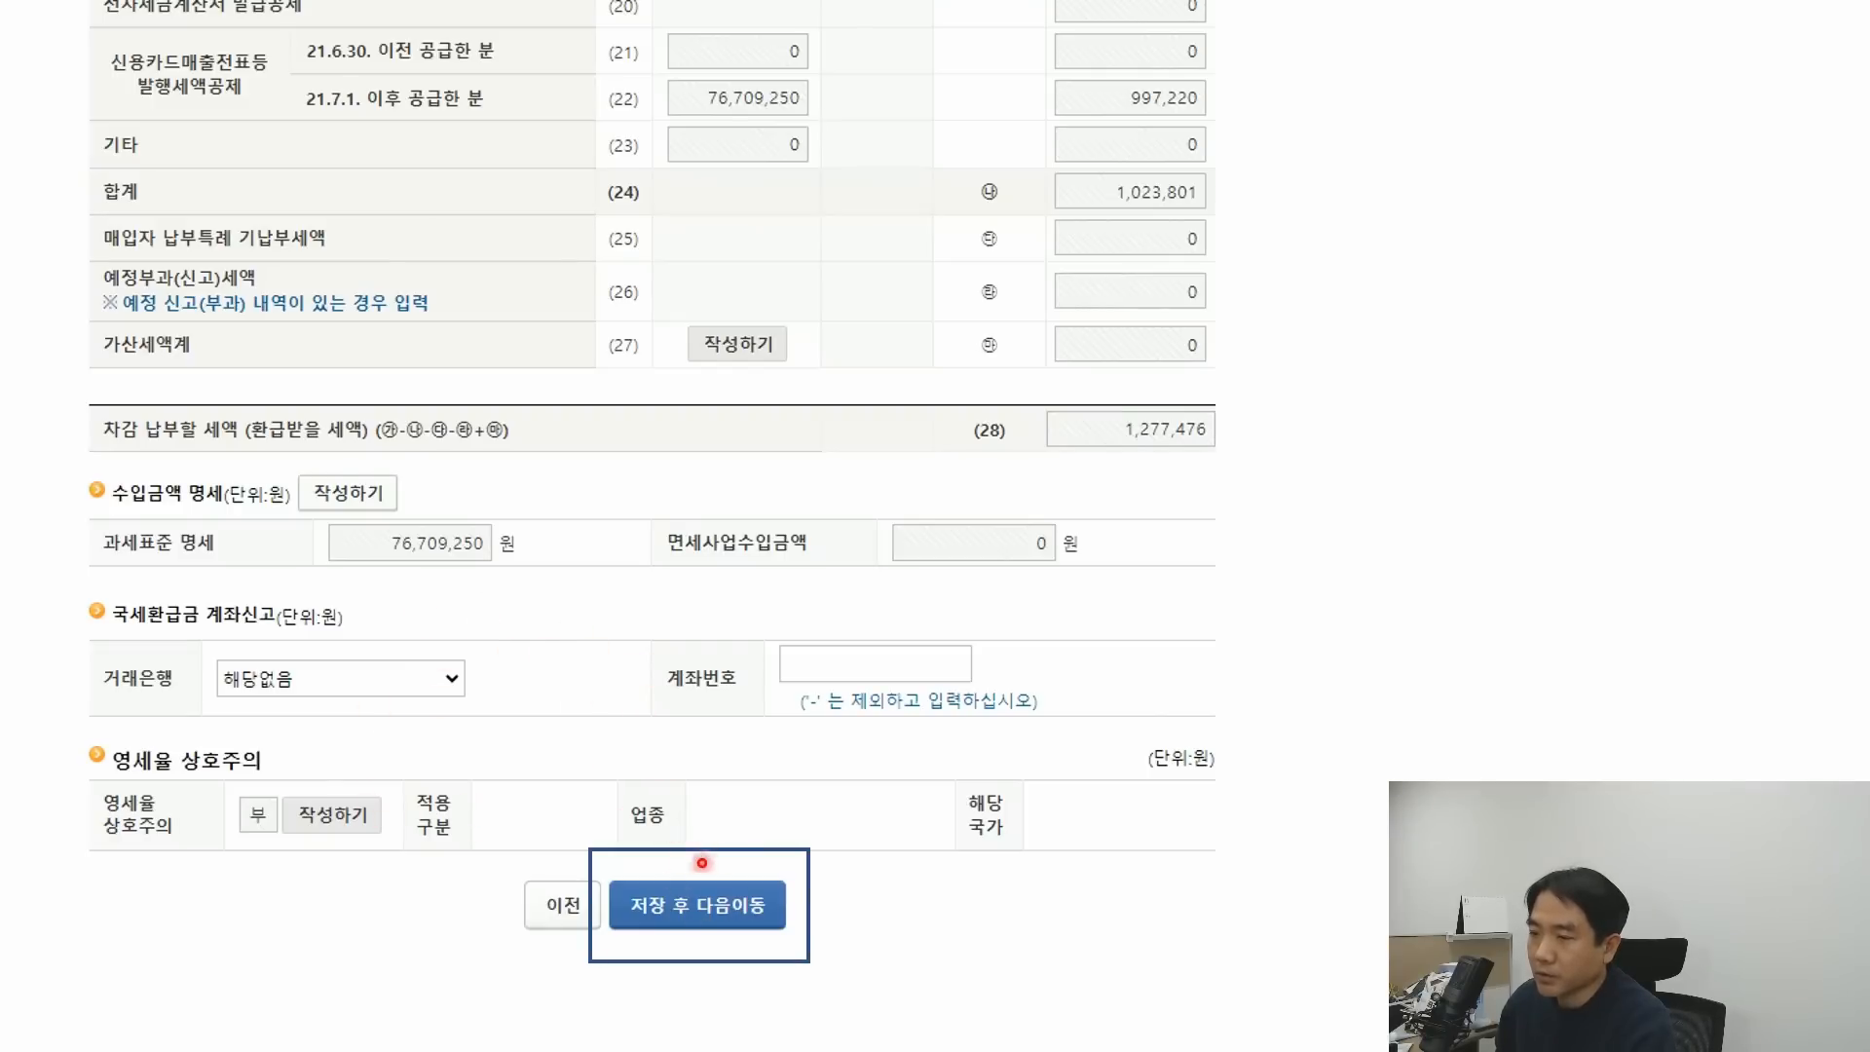
left_click(777, 891)
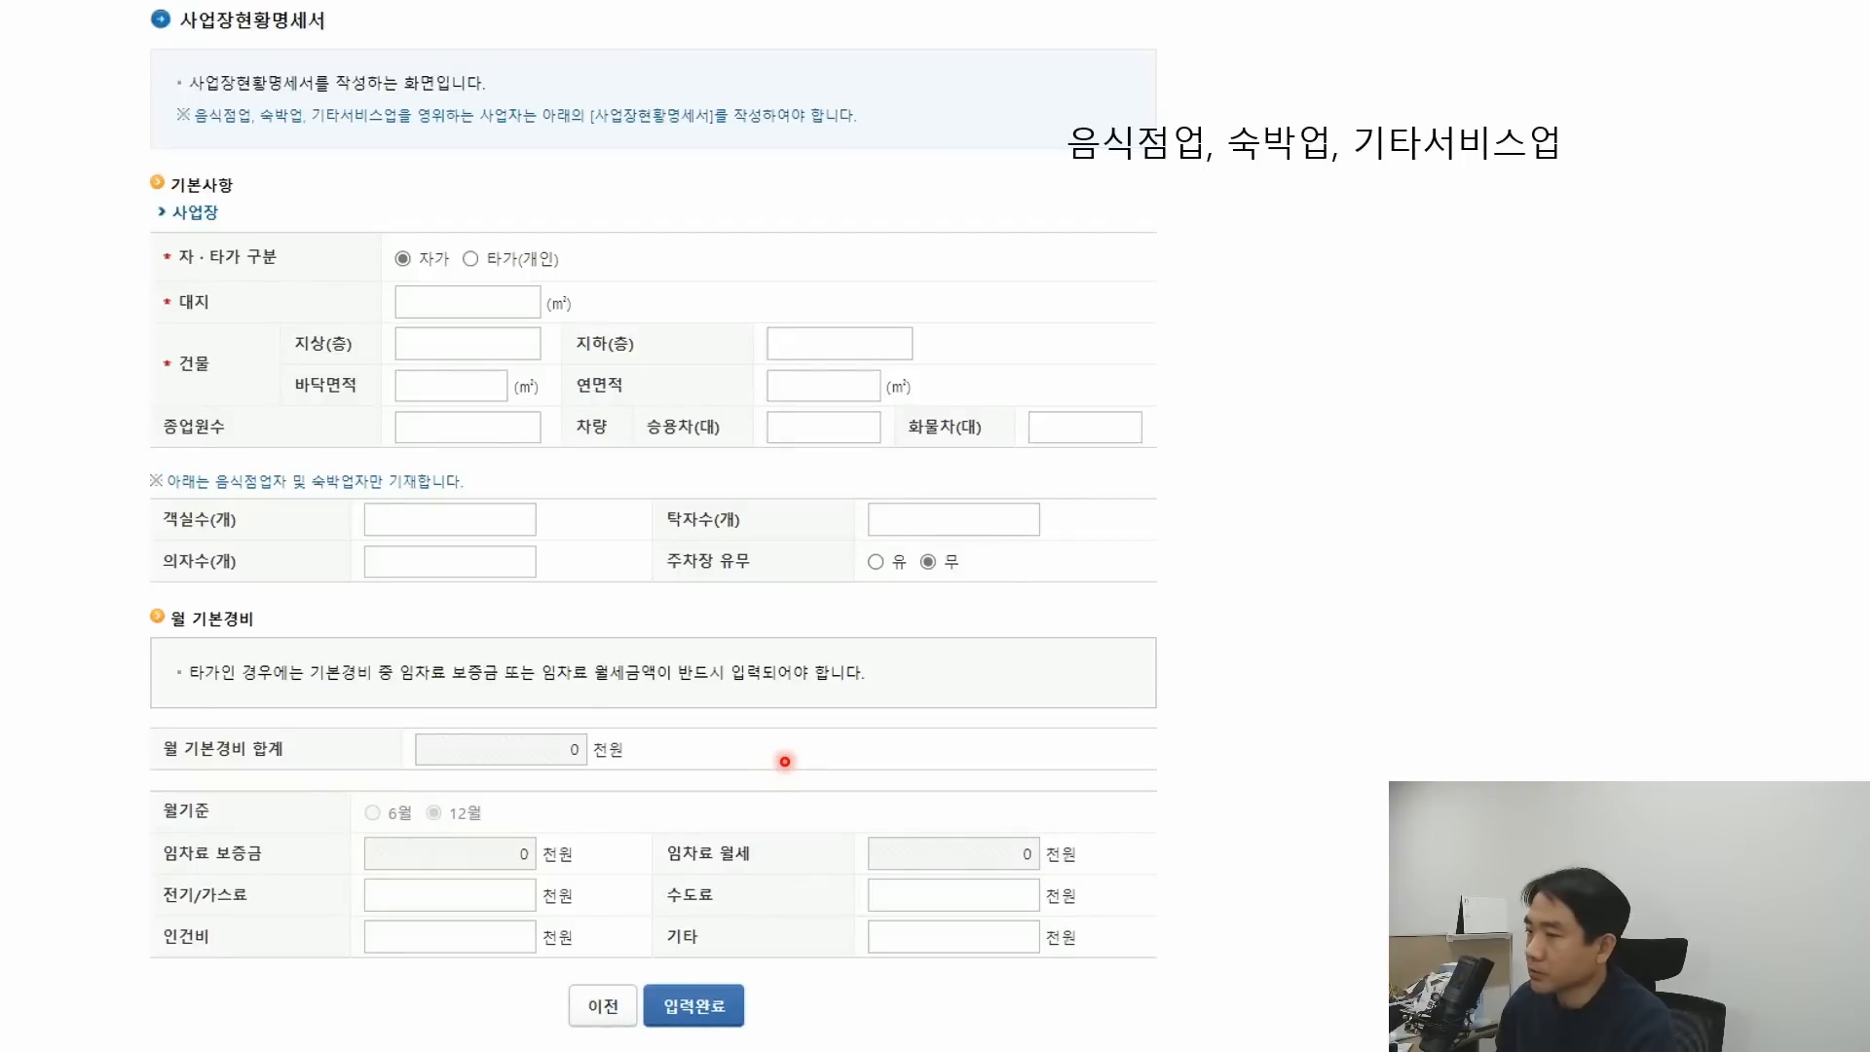